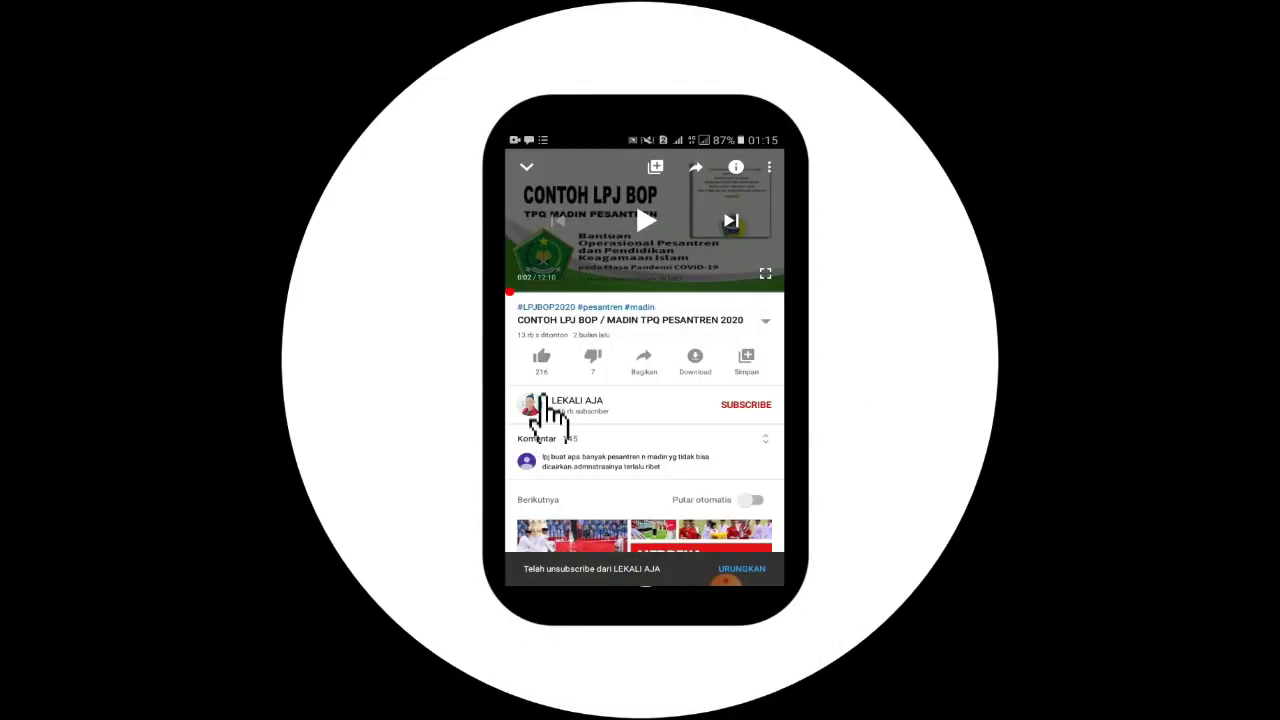
pyautogui.click(541, 357)
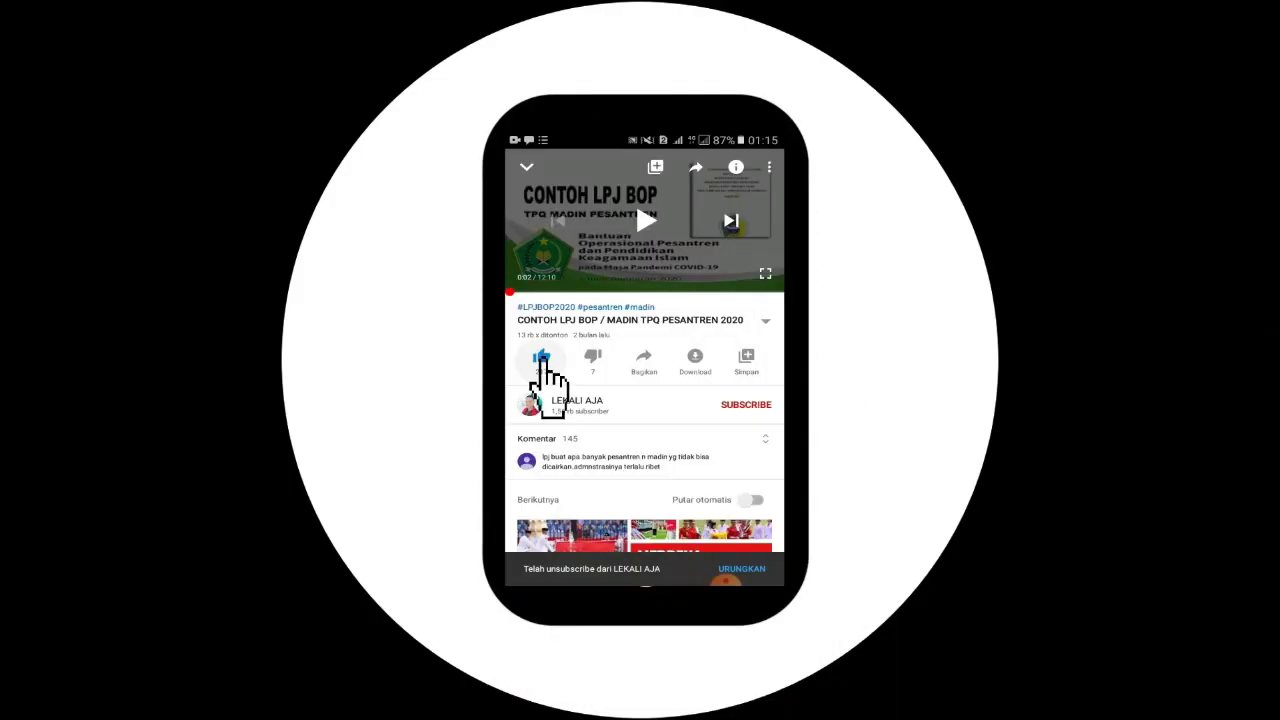
pyautogui.click(737, 414)
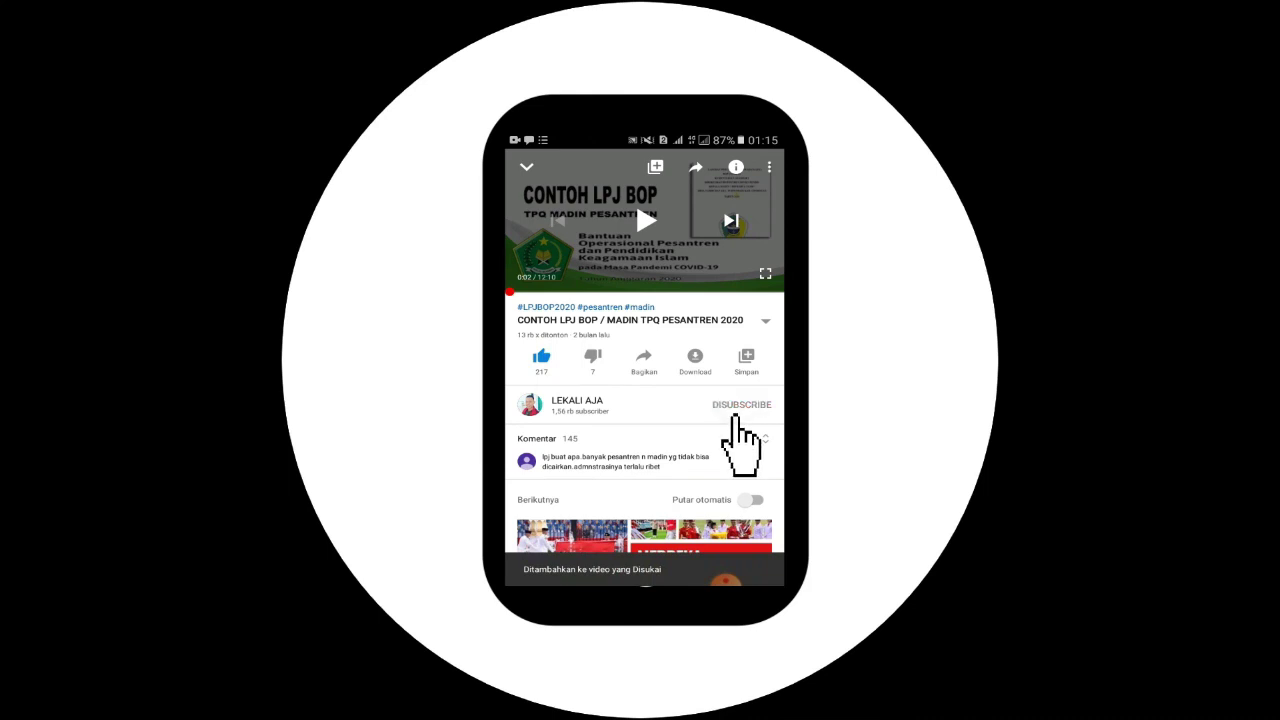
pyautogui.click(758, 400)
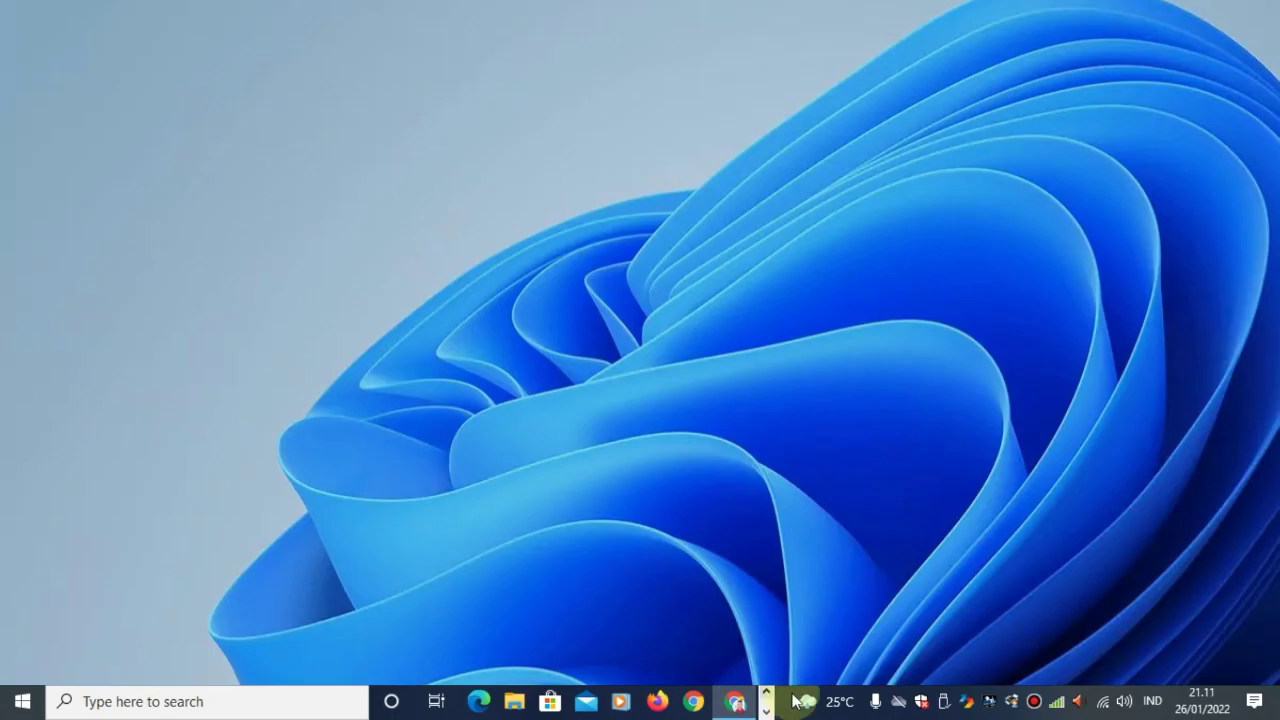
pyautogui.click(1016, 697)
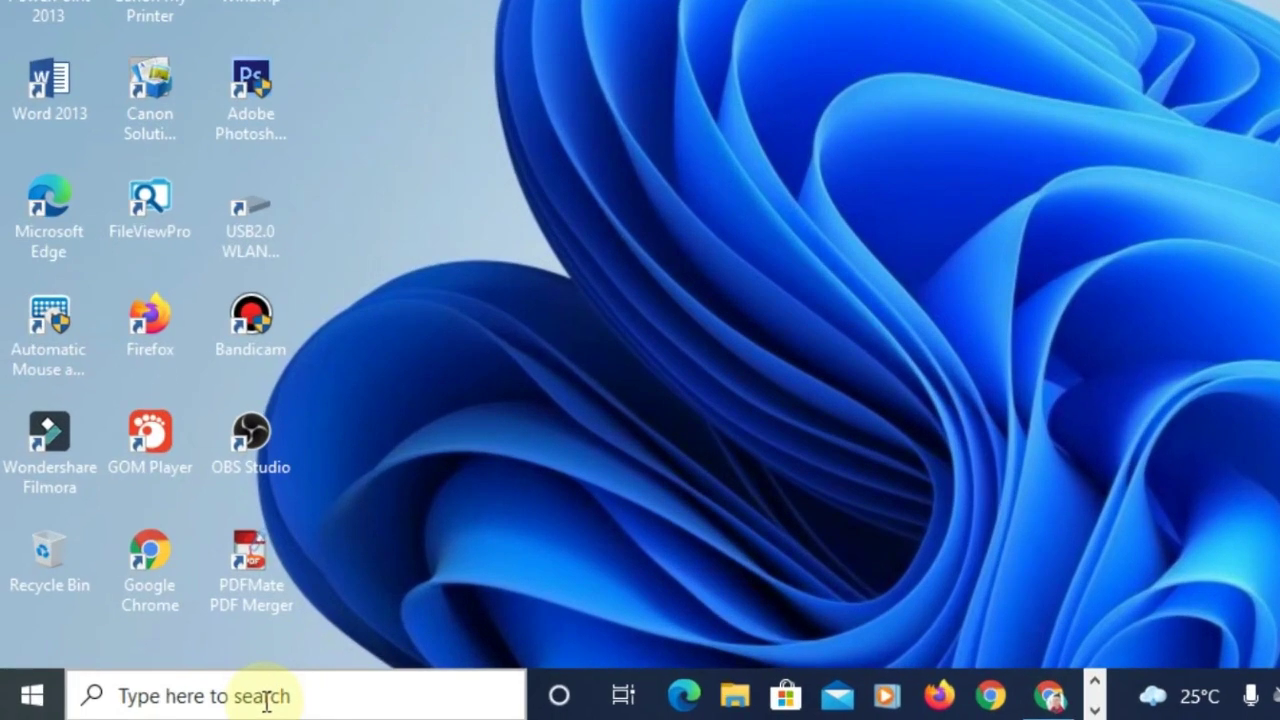
# - Search Windows for "act" and open Activation settings to view the Windows edition and activation status
pyautogui.click(270, 696)
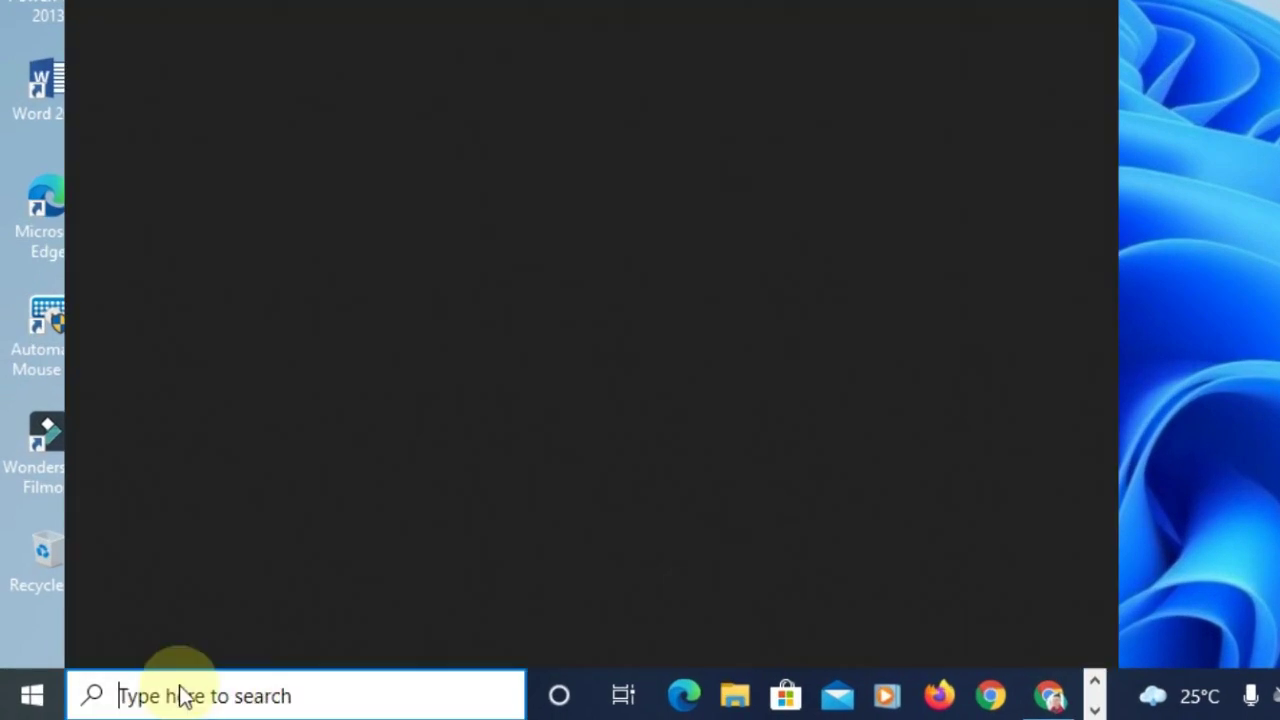
pyautogui.write('a')
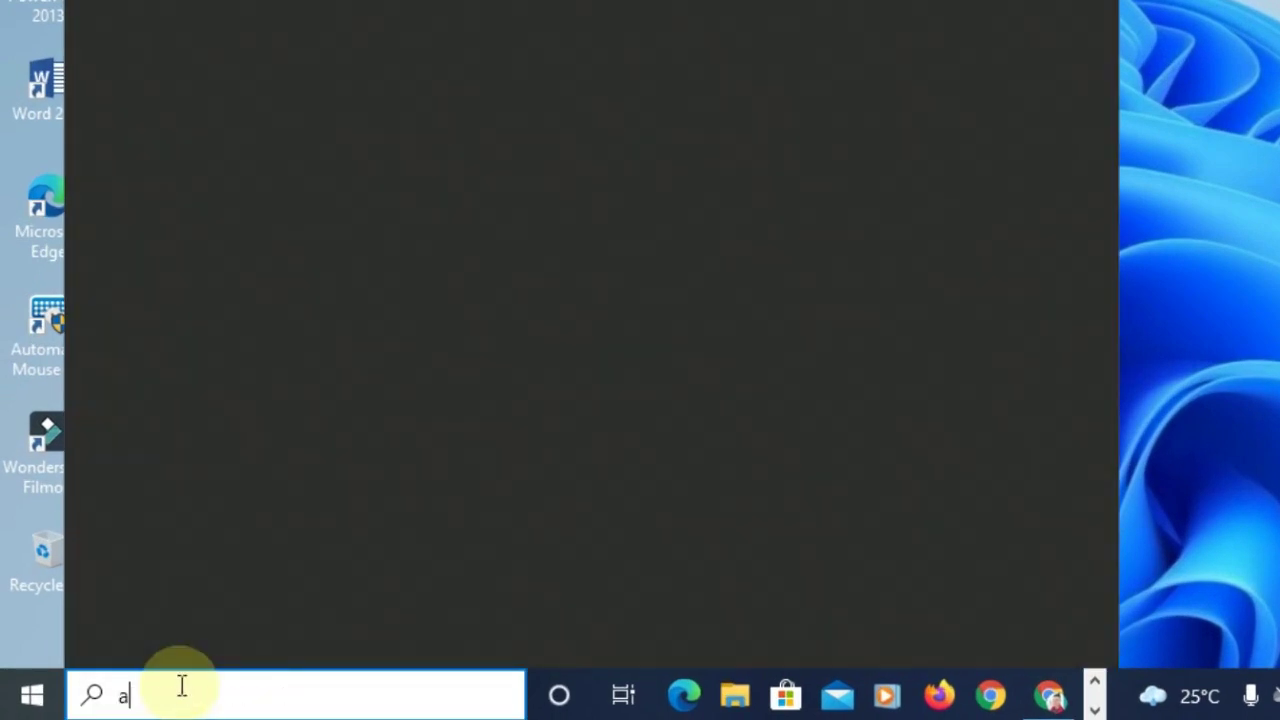
pyautogui.write('ct')
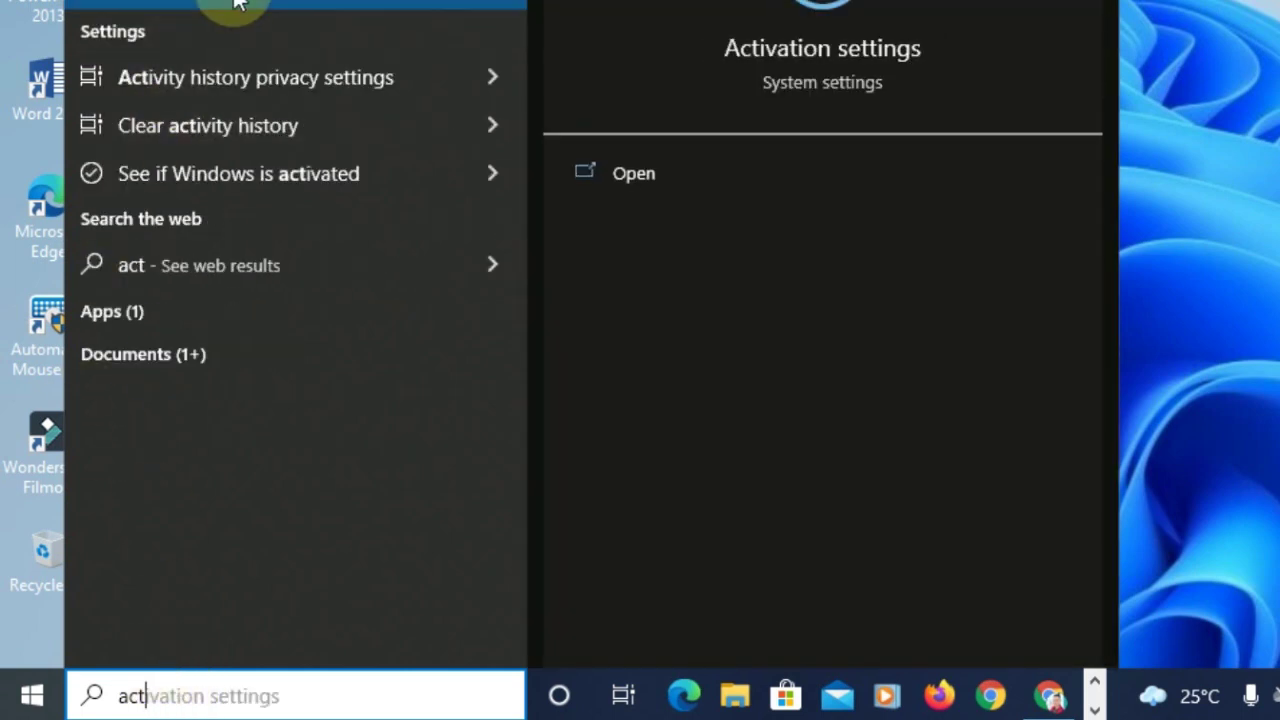
pyautogui.click(666, 178)
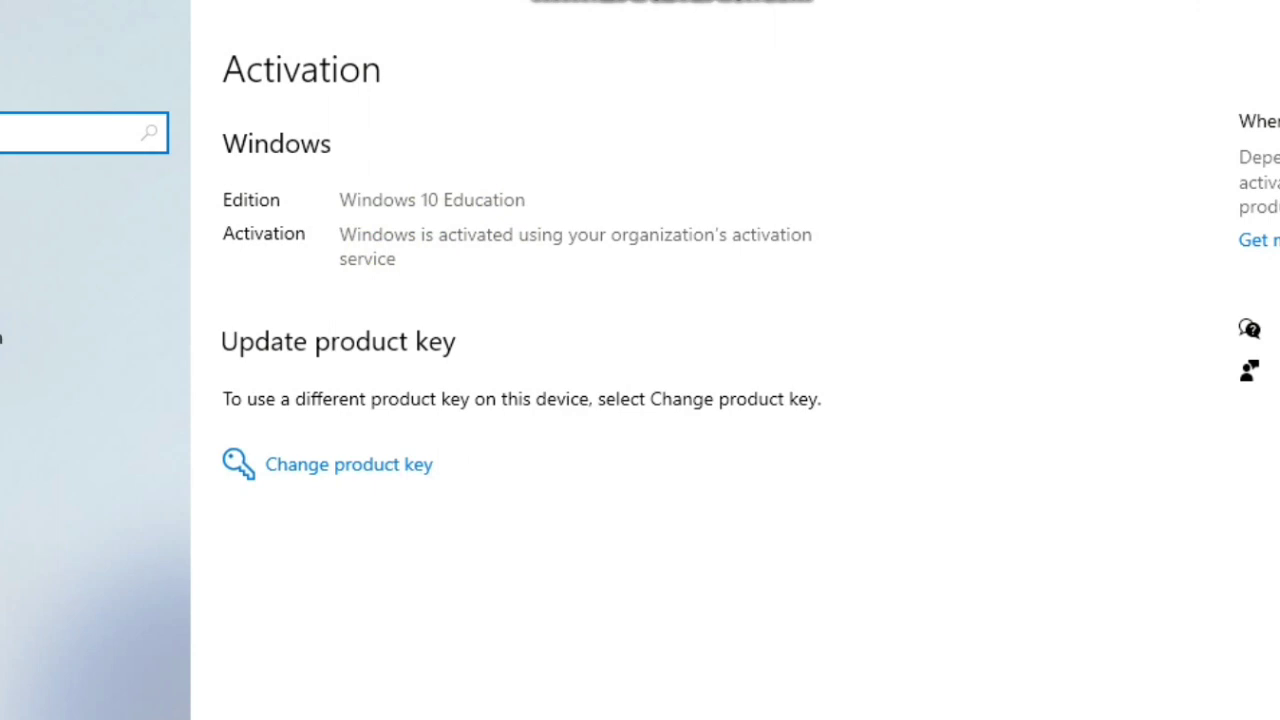
# - Minimize the Settings window and switch to Google Chrome
pyautogui.click(1279, 0)
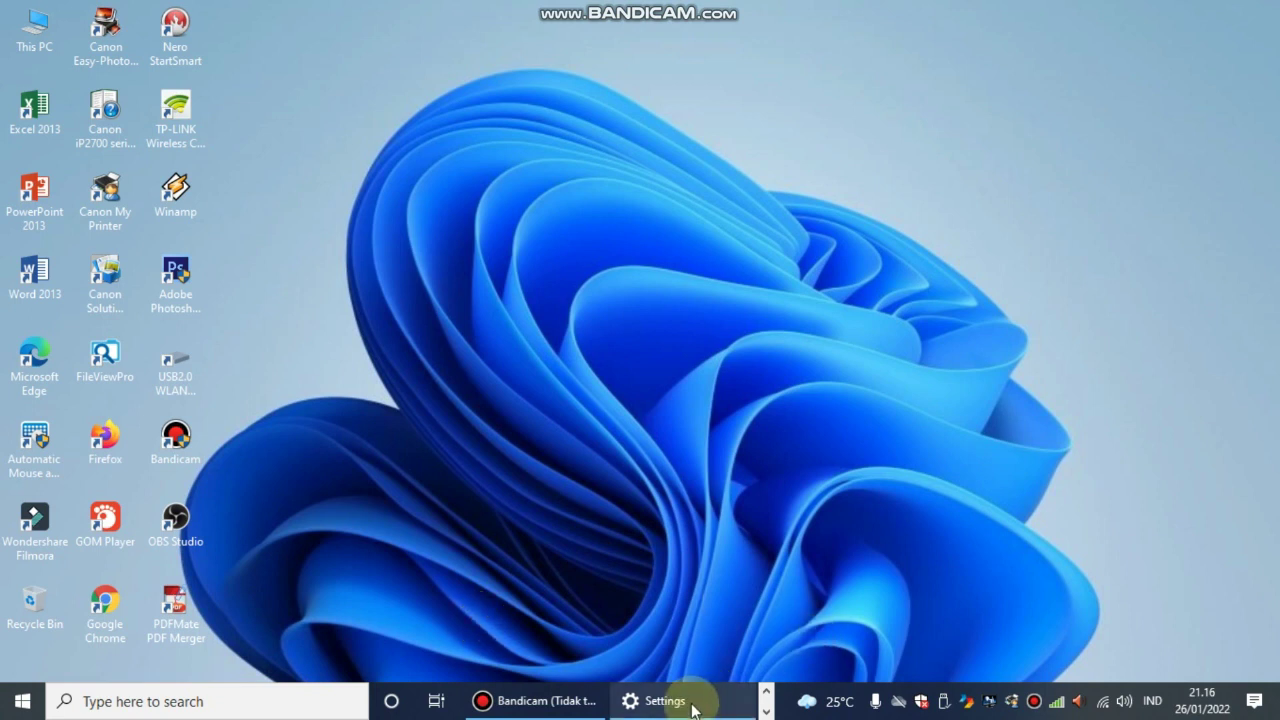
pyautogui.moveTo(690, 700)
pyautogui.click(768, 582)
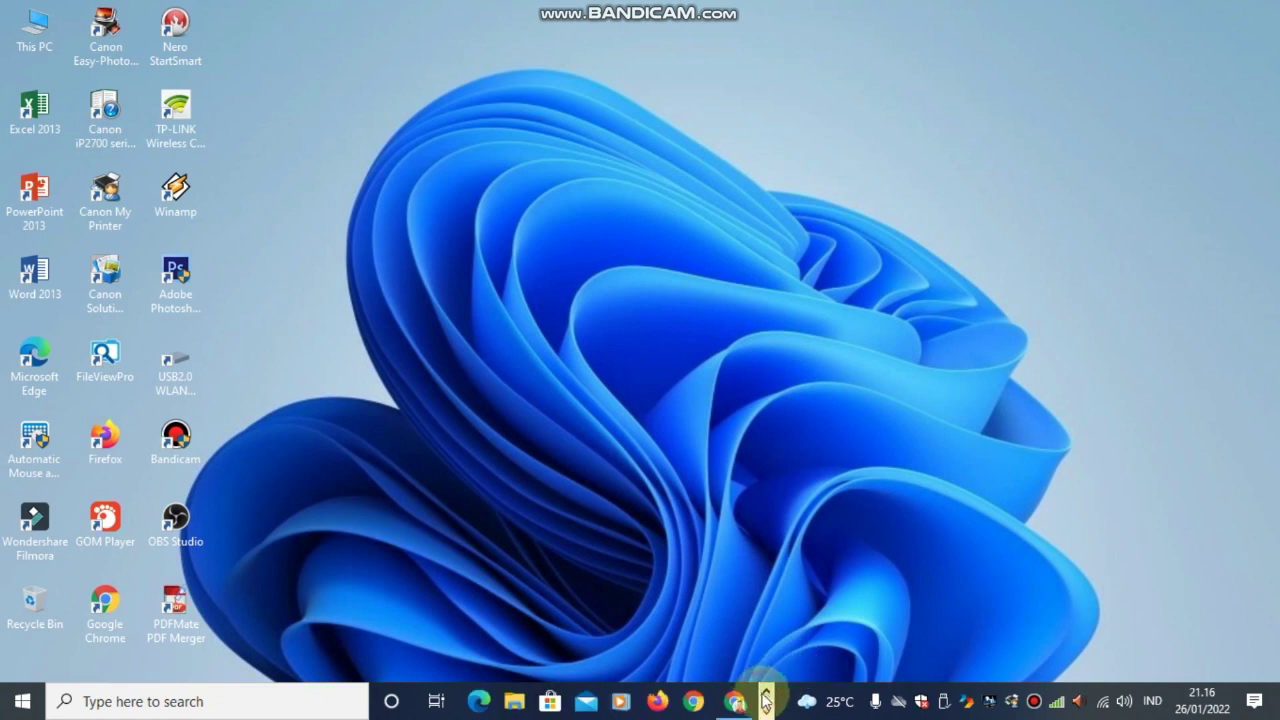
pyautogui.click(735, 705)
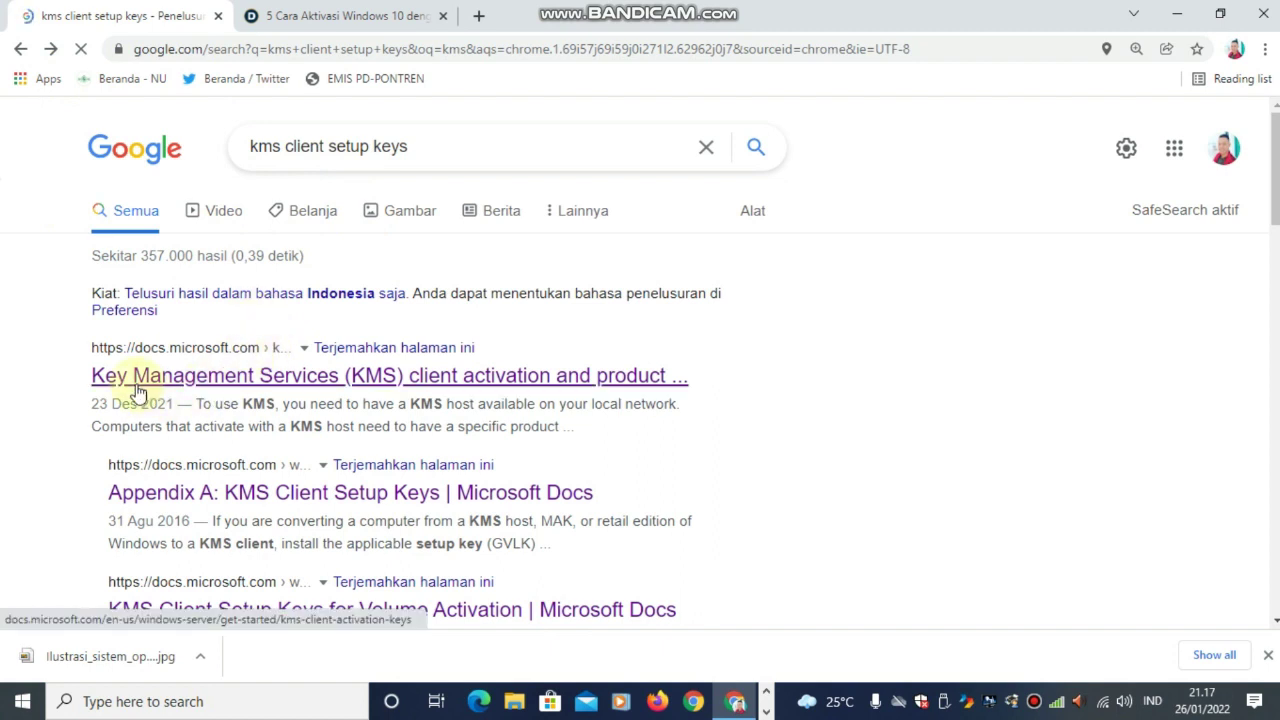
# - Open the Microsoft Docs page on KMS client activation and product keys from the Google results for "kms client setup keys"
pyautogui.moveTo(254, 132); pyautogui.dragTo(437, 131)
pyautogui.click(558, 76)
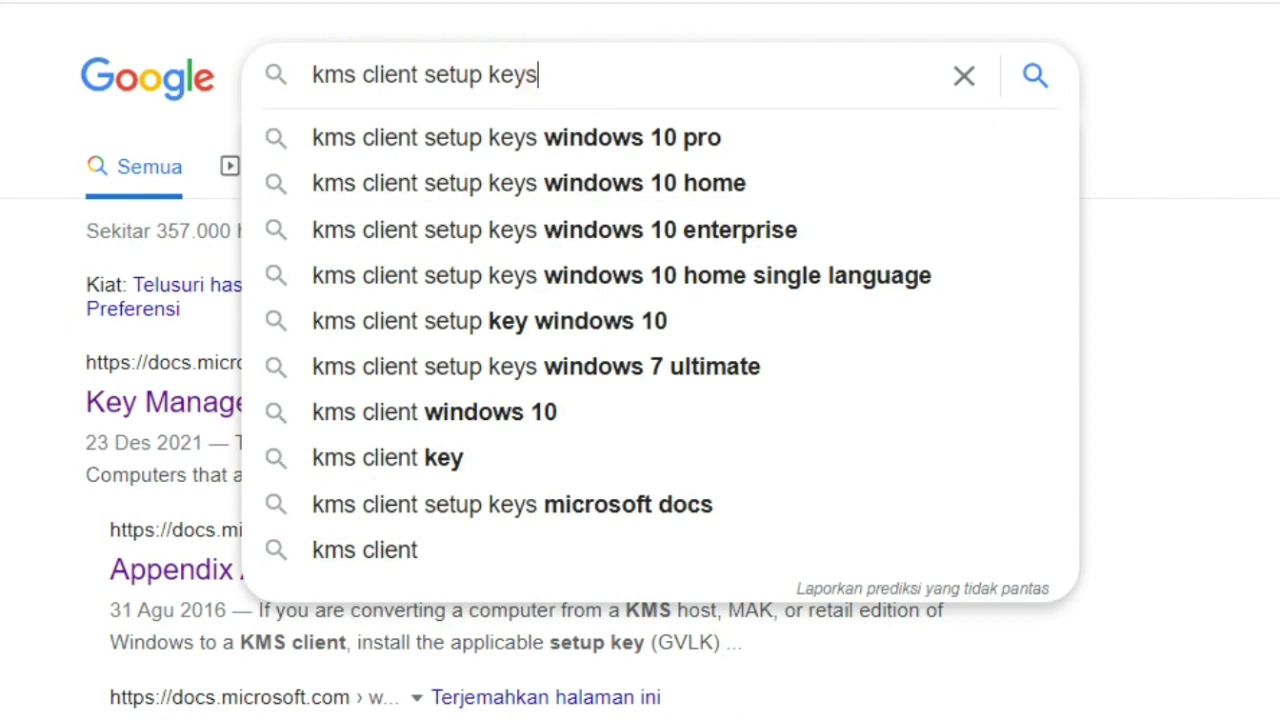
pyautogui.press('Escape')
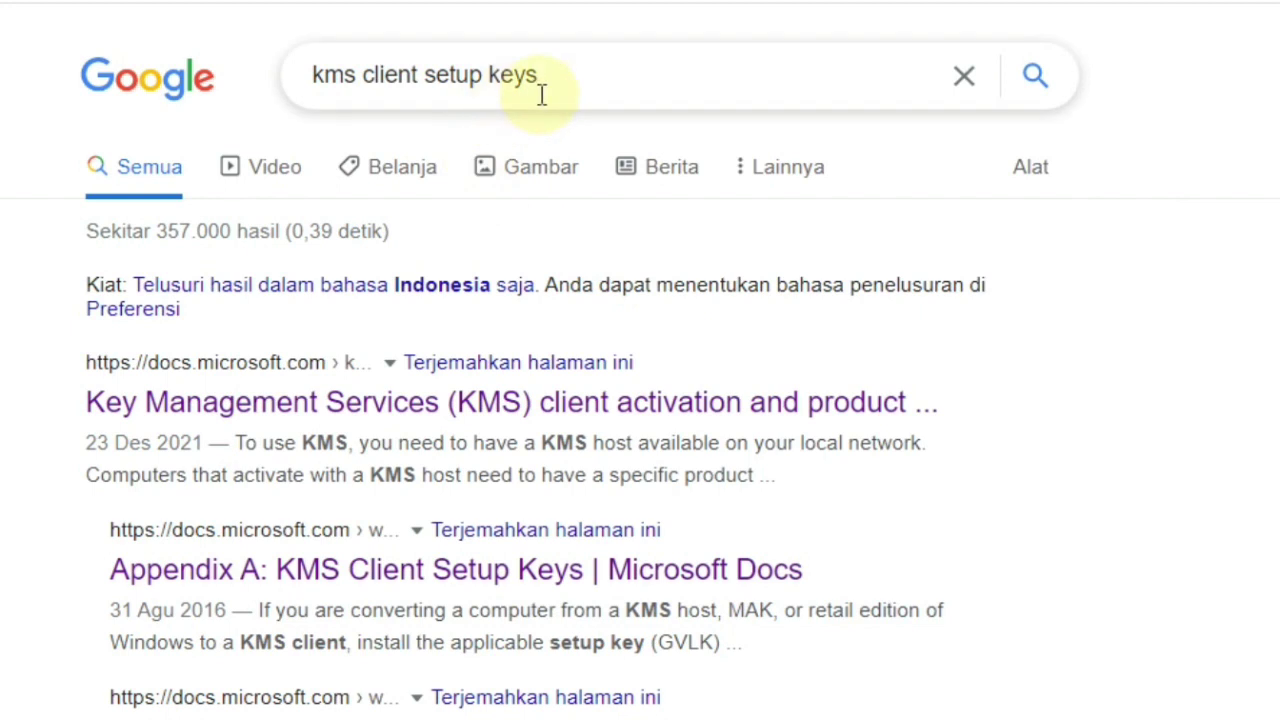
pyautogui.click(323, 96)
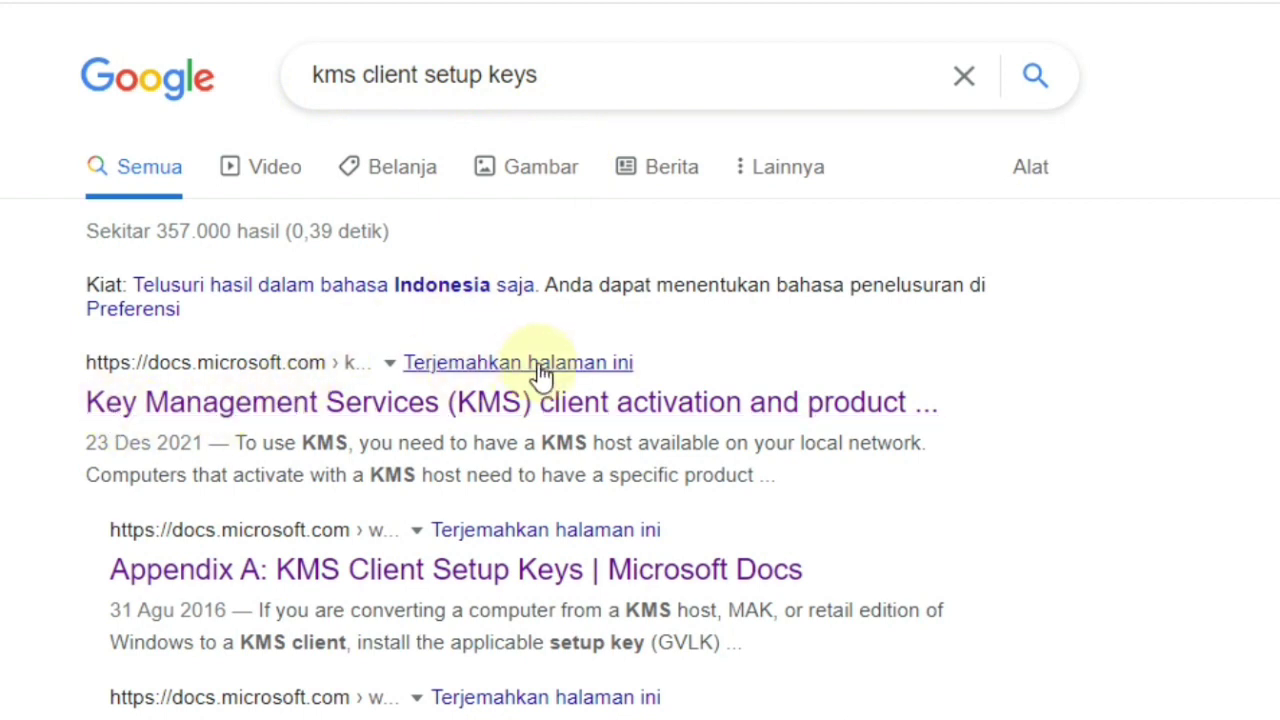
pyautogui.scroll(-2, 324, 440)
pyautogui.scroll(2, 337, 426)
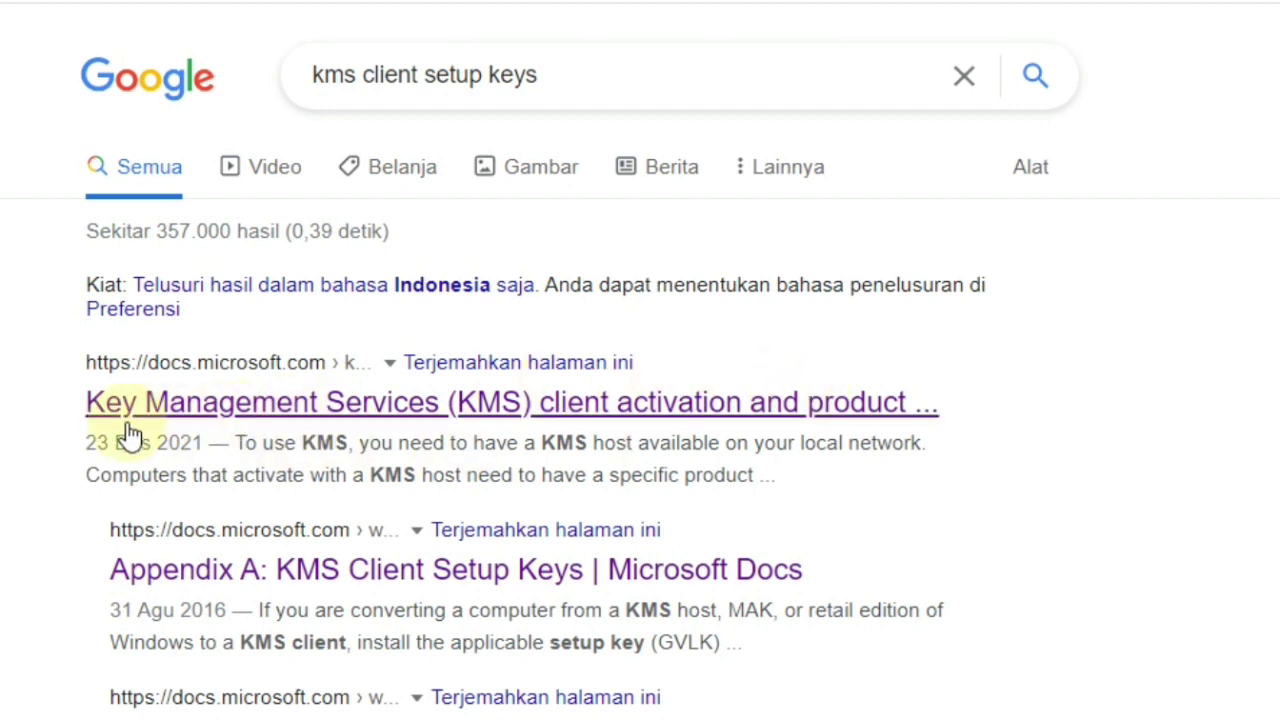
pyautogui.click(468, 418)
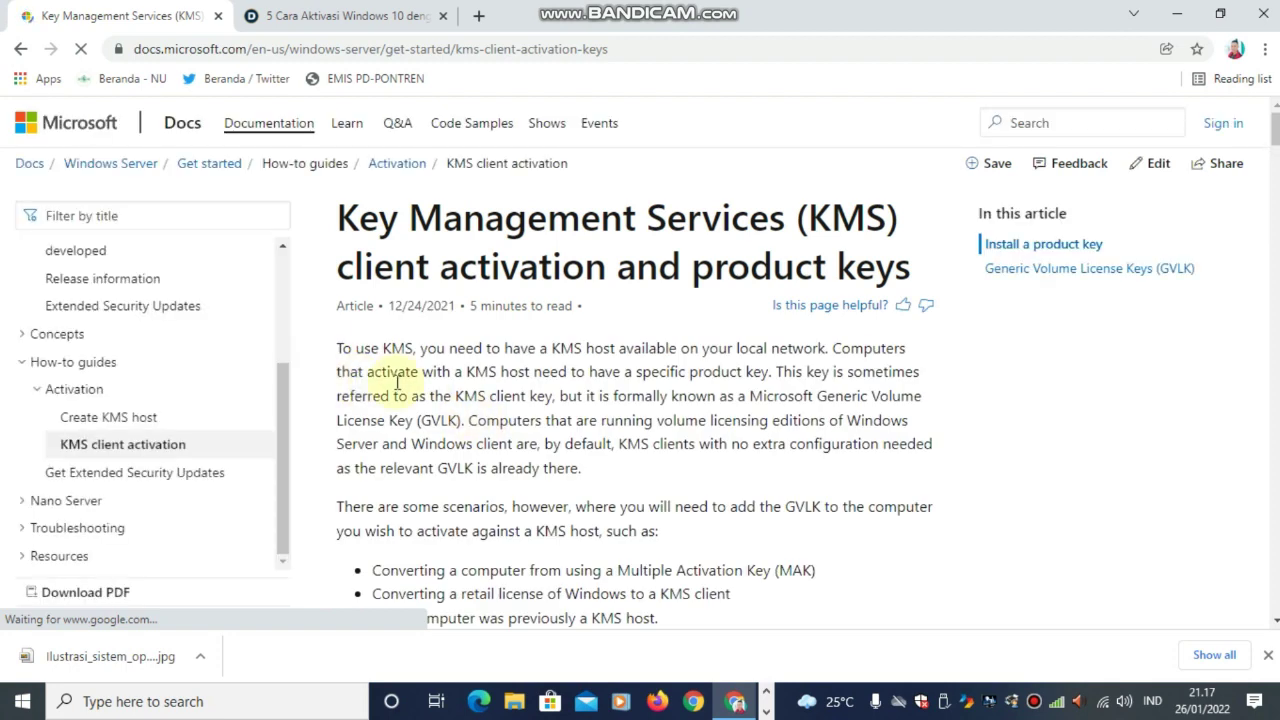
# - Find the Windows 11 and Windows 10 (Semi-Annual Channel versions) key table and examine the Pro and Pro N editions
pyautogui.scroll(-6, 471, 344)
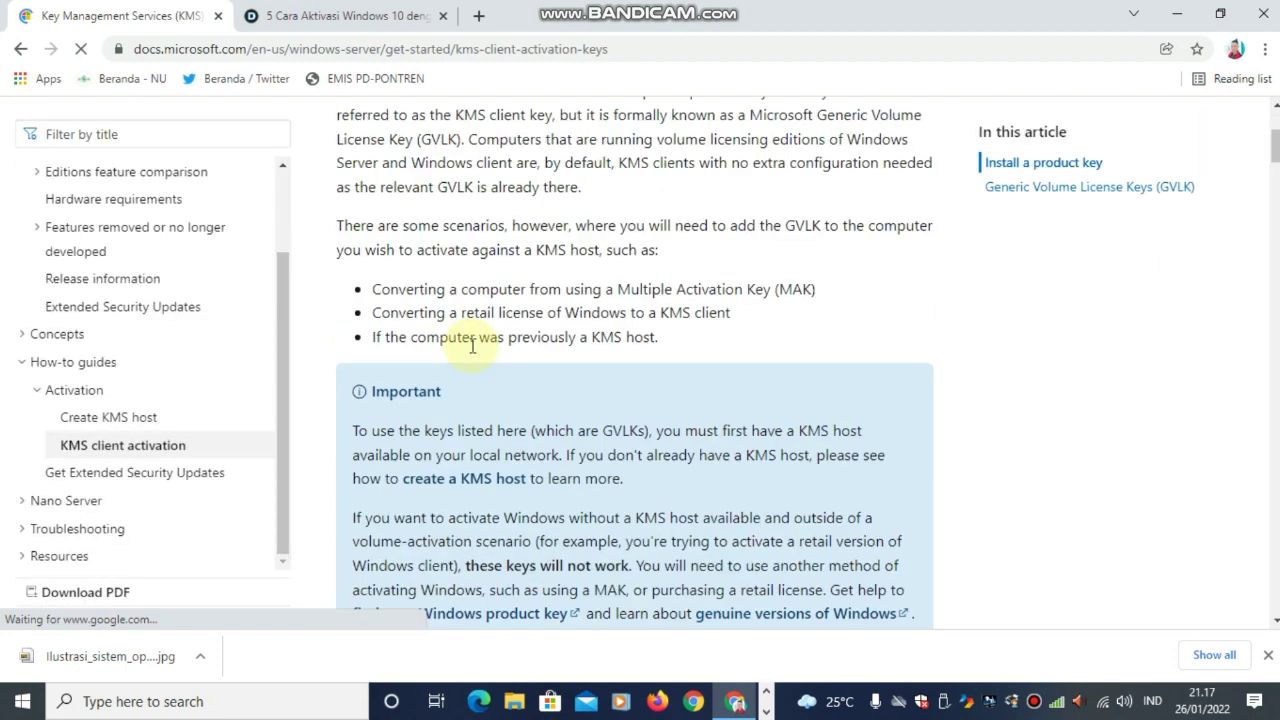
pyautogui.scroll(-10, 471, 344)
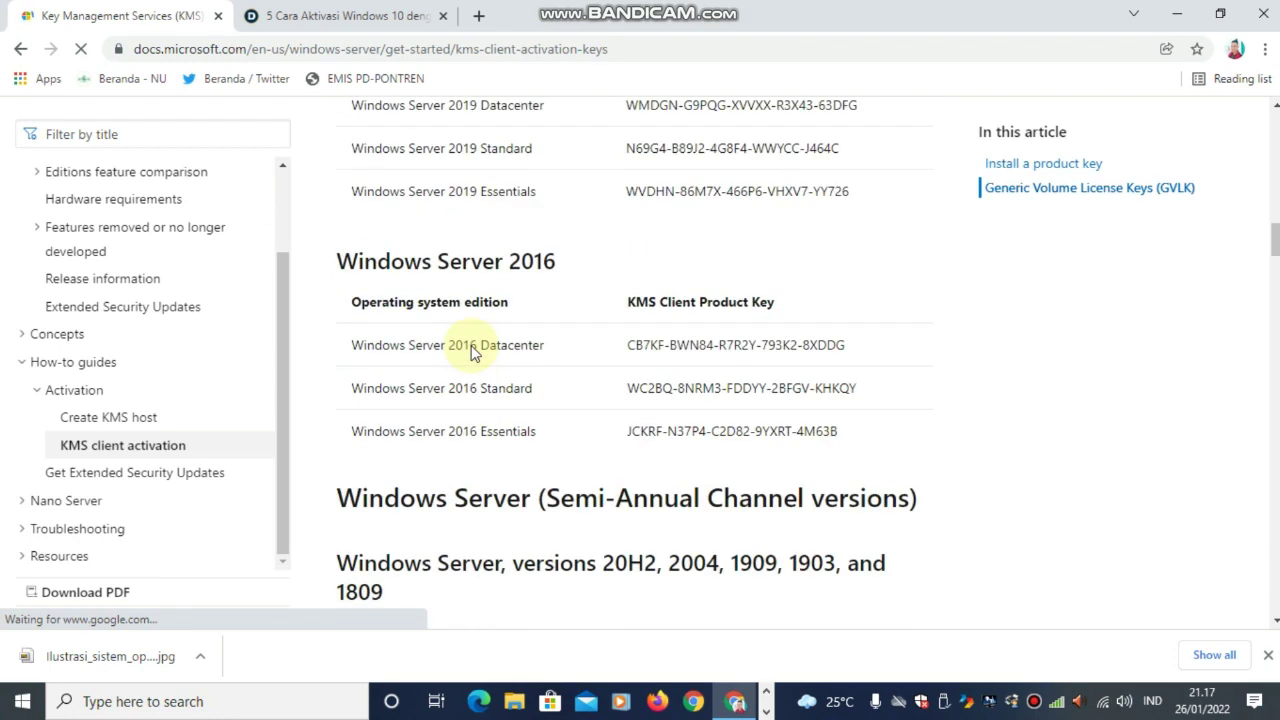
pyautogui.scroll(-7, 485, 365)
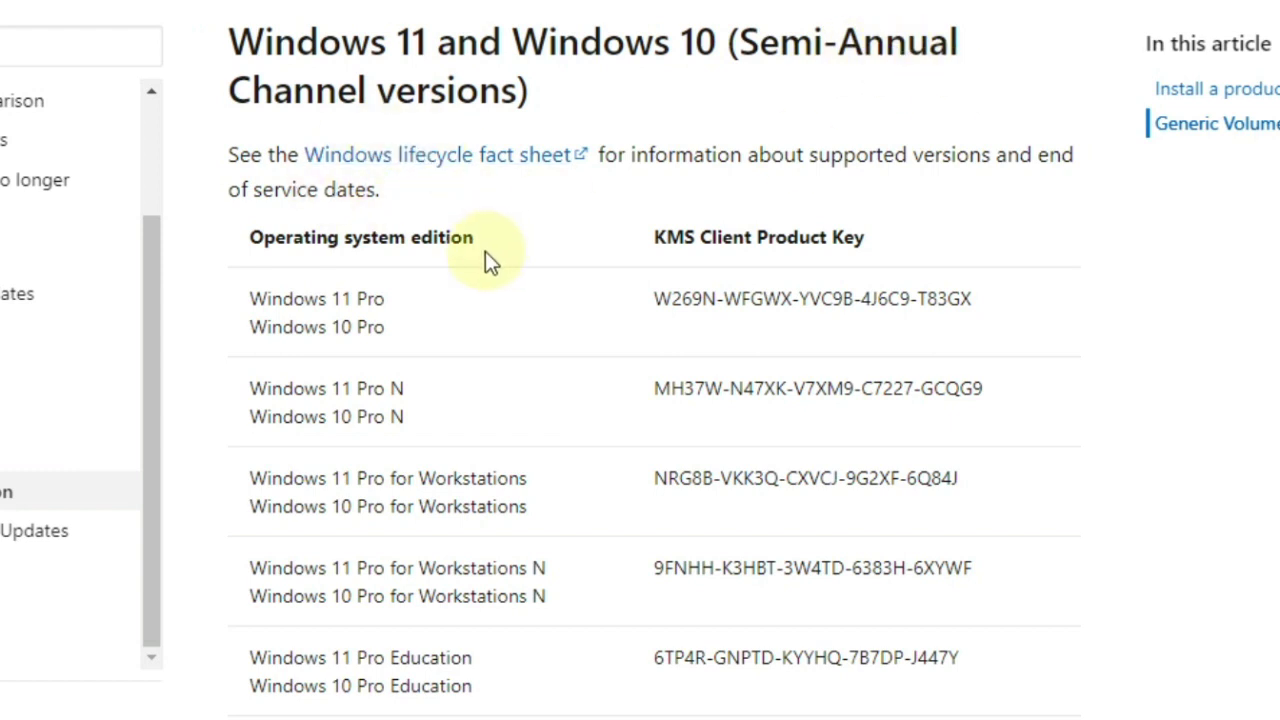
pyautogui.moveTo(252, 303); pyautogui.dragTo(386, 305)
pyautogui.moveTo(250, 328); pyautogui.dragTo(400, 357)
pyautogui.moveTo(250, 388); pyautogui.dragTo(404, 390)
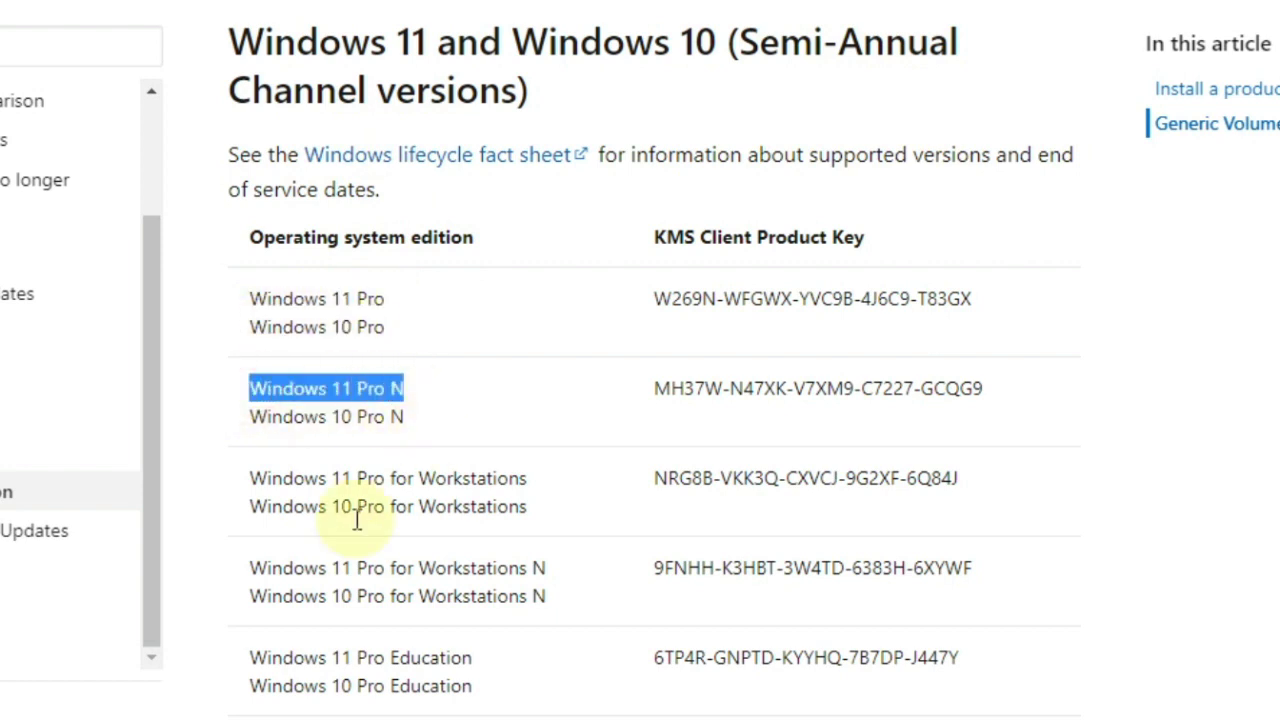
pyautogui.scroll(-3, 297, 510)
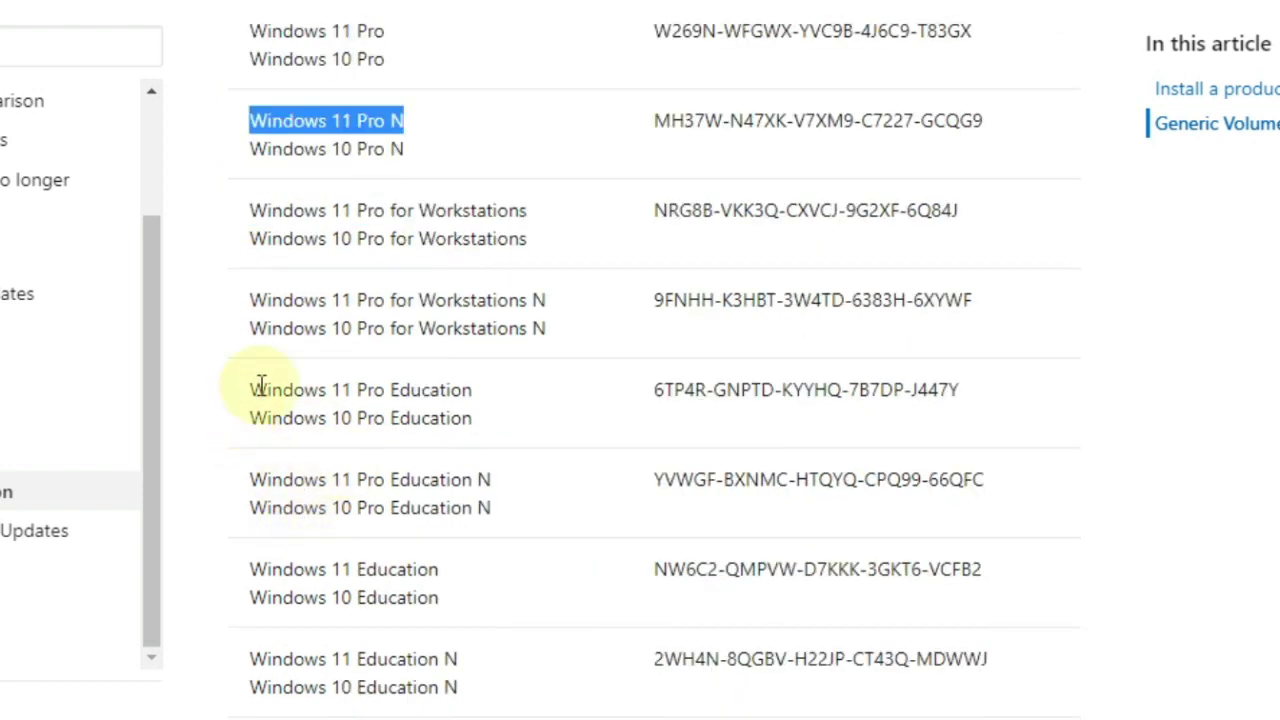
# - Compare the Windows 10 Pro Education and Windows 10 Education entries in the edition list
pyautogui.moveTo(251, 418); pyautogui.dragTo(480, 443)
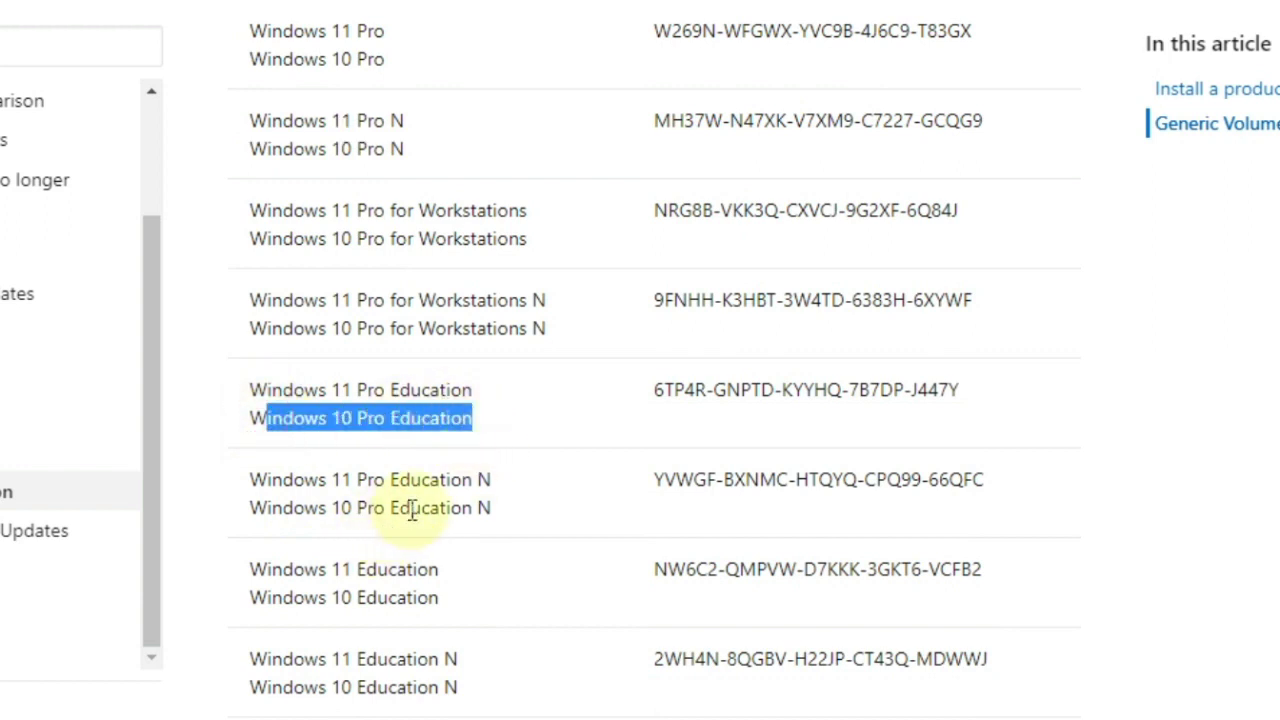
pyautogui.rightClick(420, 452)
pyautogui.click(420, 452)
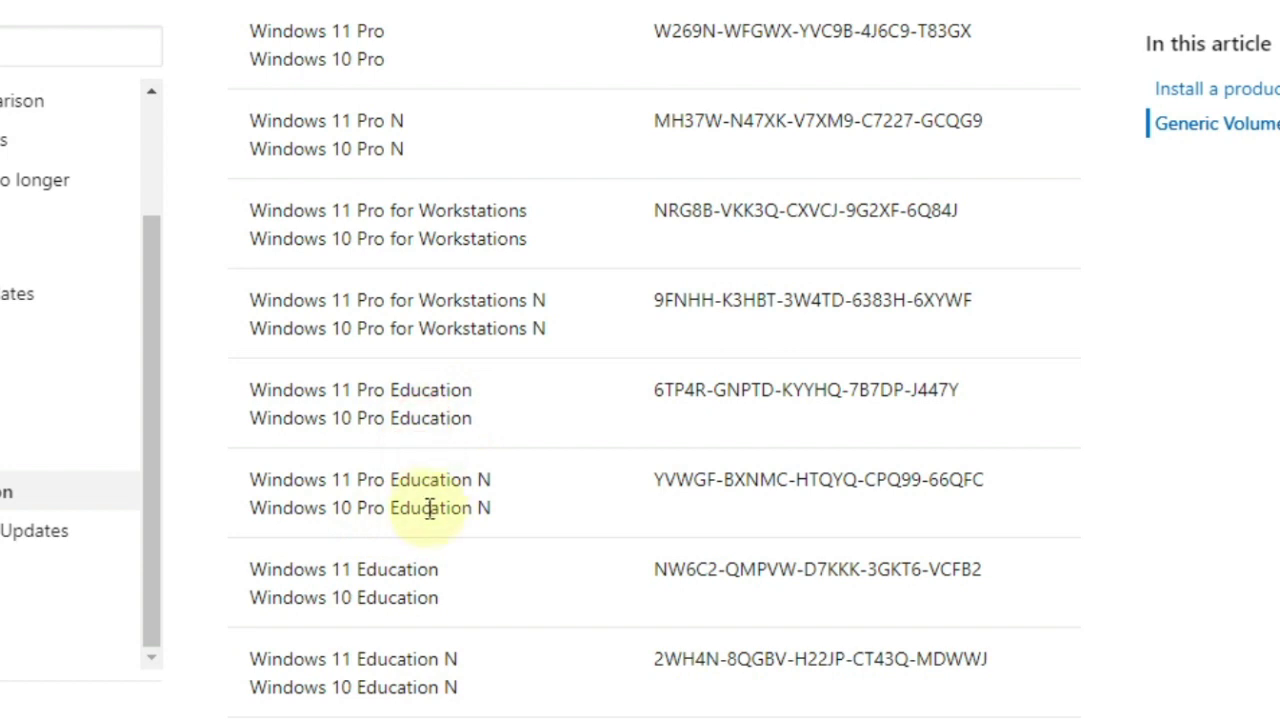
pyautogui.moveTo(249, 600); pyautogui.dragTo(435, 592)
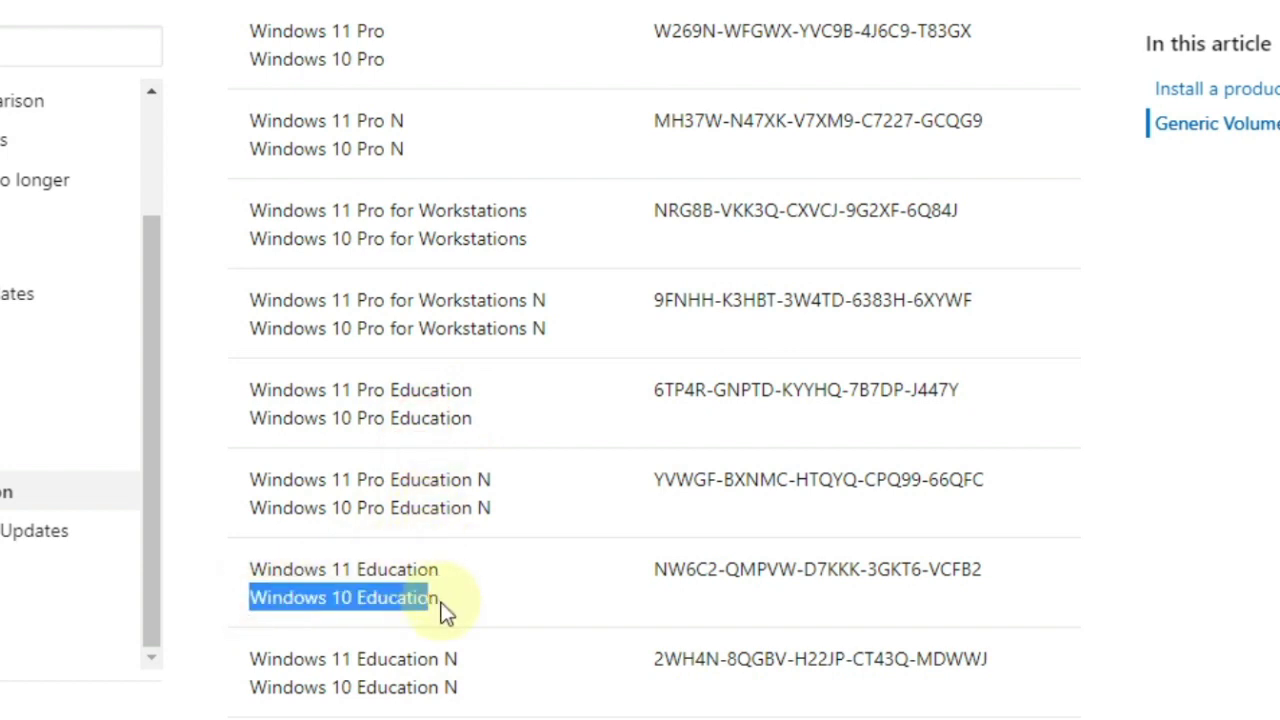
pyautogui.click(439, 603)
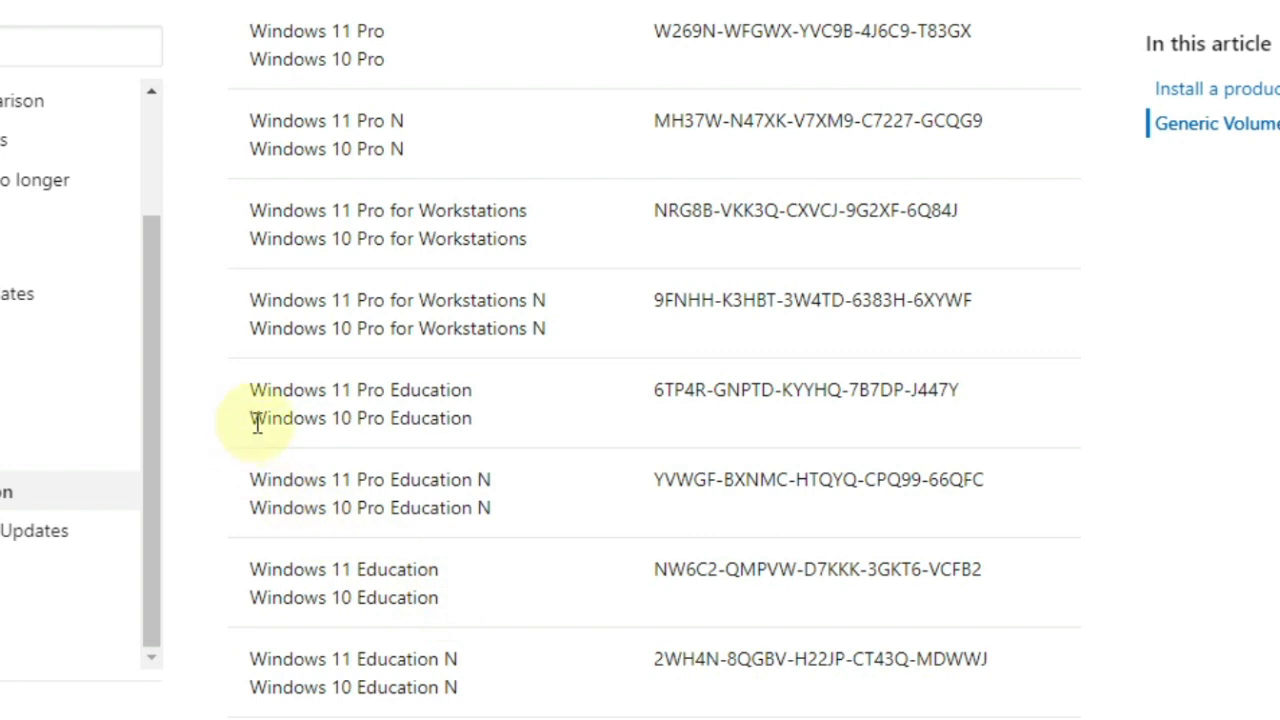
pyautogui.moveTo(257, 422); pyautogui.dragTo(477, 432)
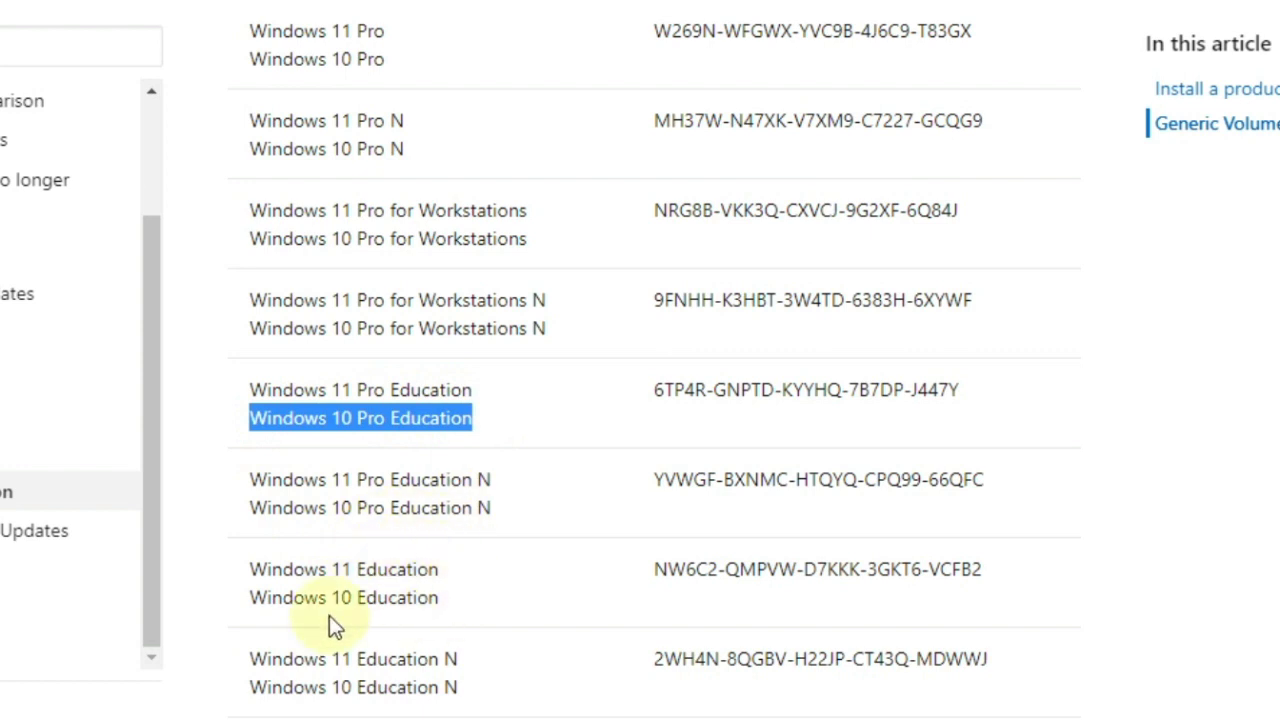
pyautogui.click(261, 603)
pyautogui.moveTo(251, 600); pyautogui.dragTo(470, 595)
pyautogui.moveTo(258, 602); pyautogui.dragTo(450, 610)
pyautogui.click(437, 604)
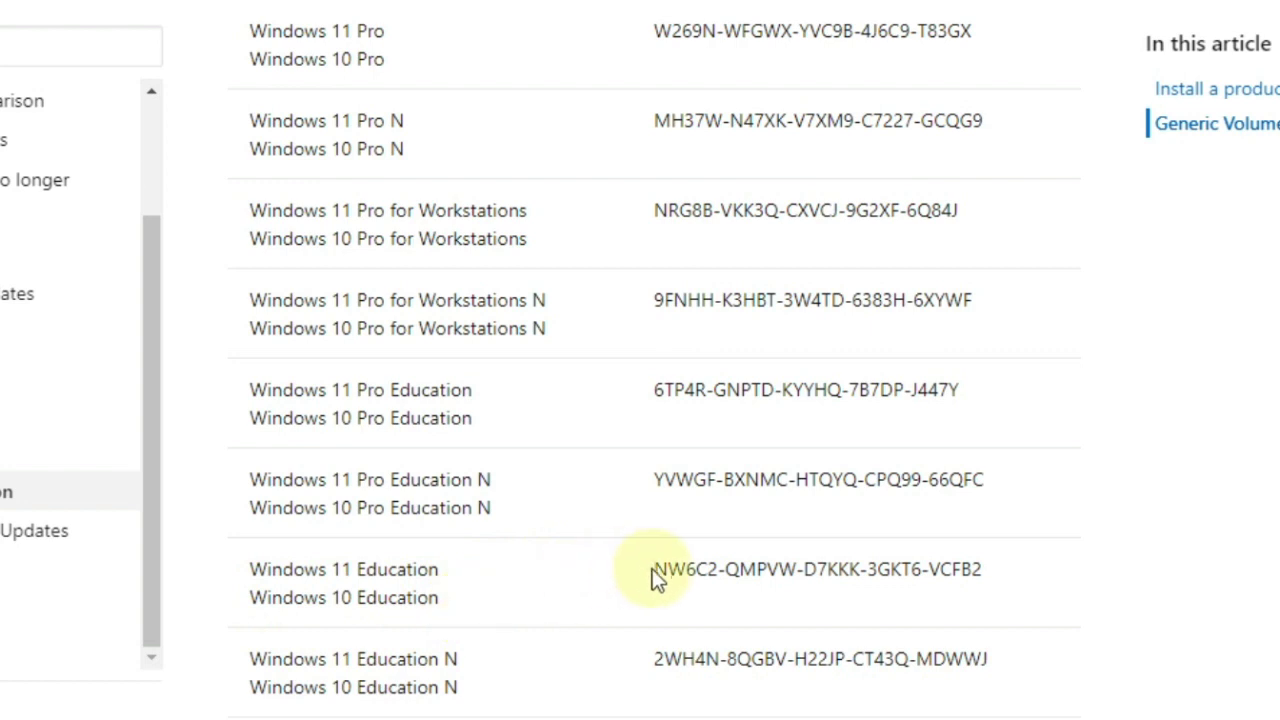
# - Review the product keys for the Education editions and select the KMS client key listed for Windows 10 Education
pyautogui.moveTo(651, 569); pyautogui.dragTo(1038, 585)
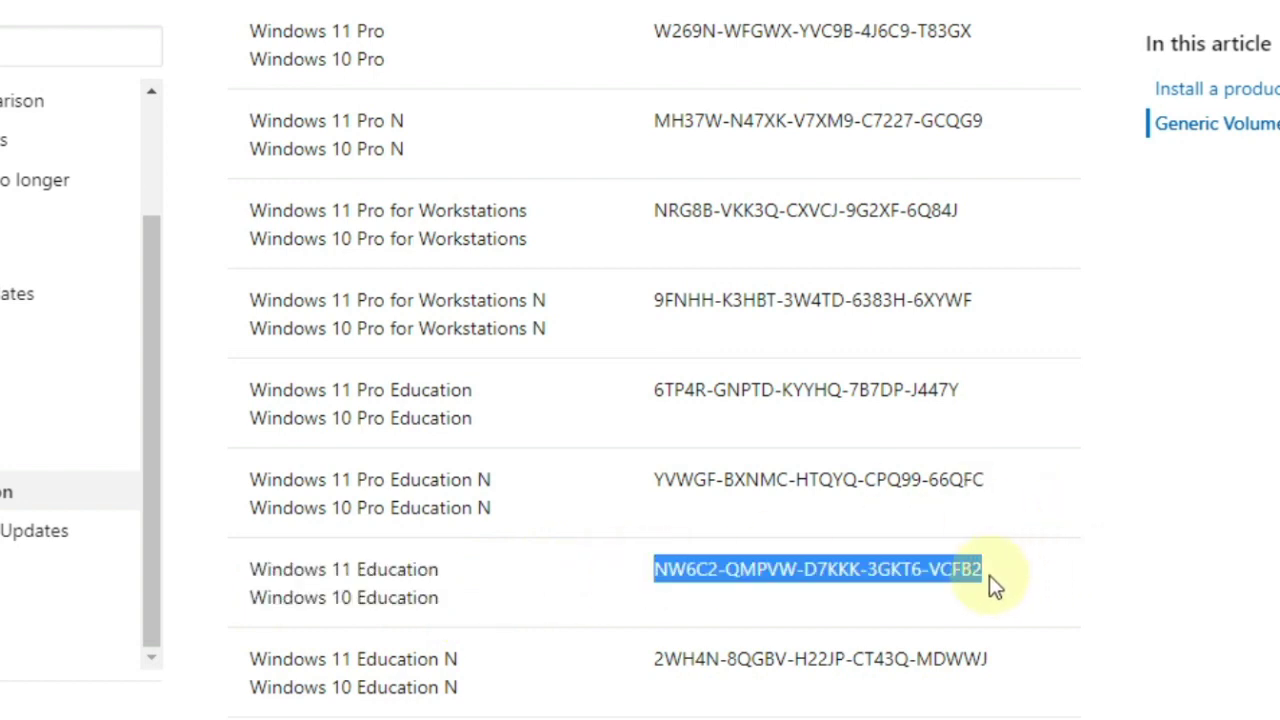
pyautogui.click(986, 573)
pyautogui.moveTo(656, 660); pyautogui.dragTo(1003, 660)
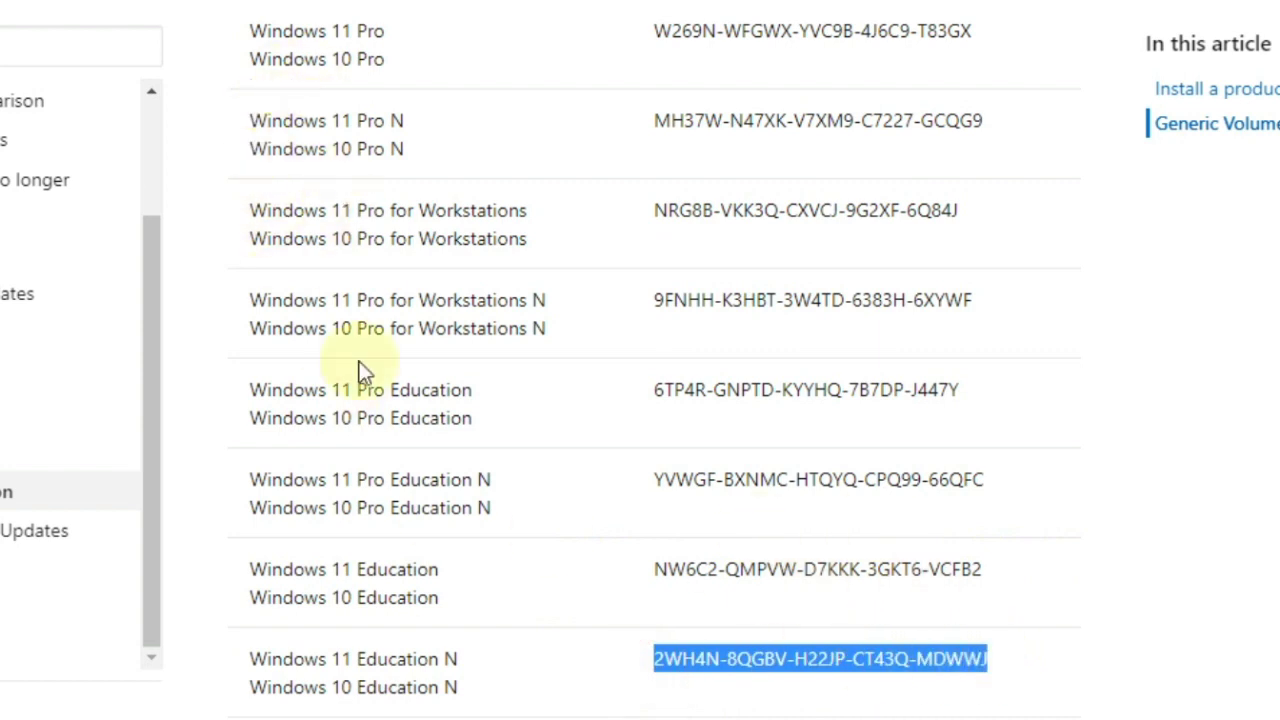
pyautogui.scroll(-5, 340, 615)
pyautogui.scroll(3, 331, 575)
pyautogui.scroll(4, 331, 571)
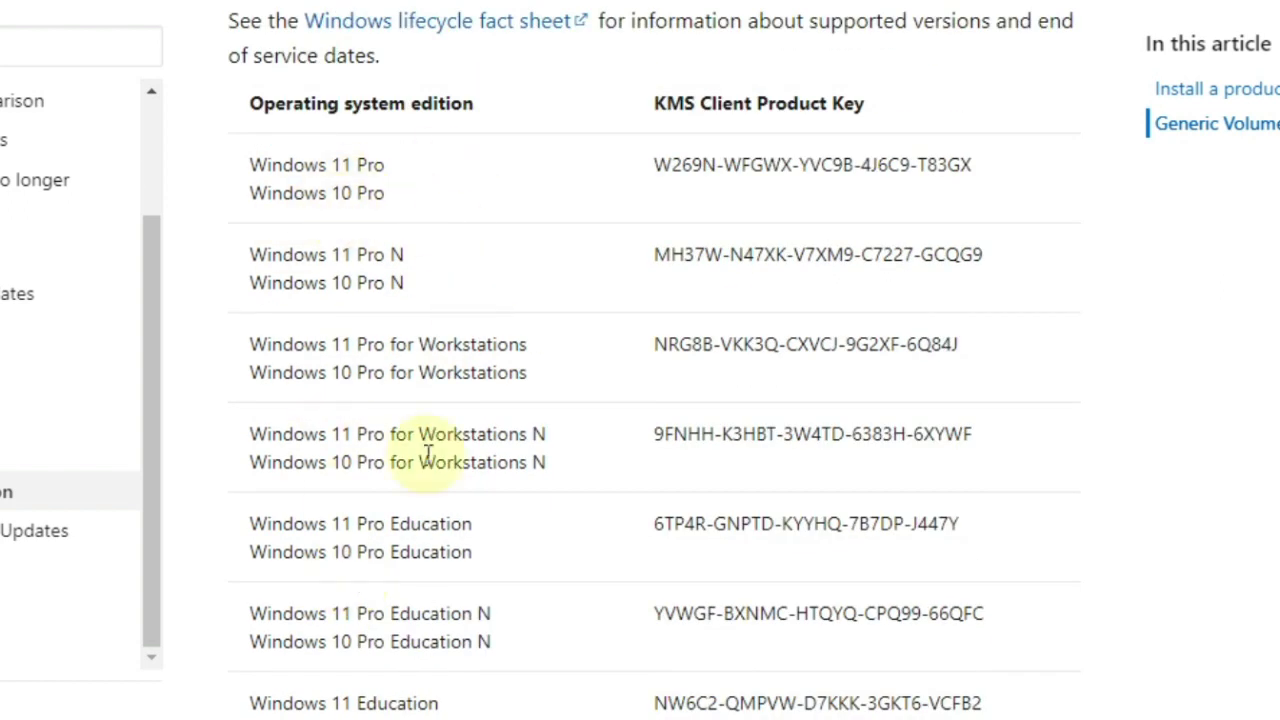
pyautogui.scroll(-3, 442, 522)
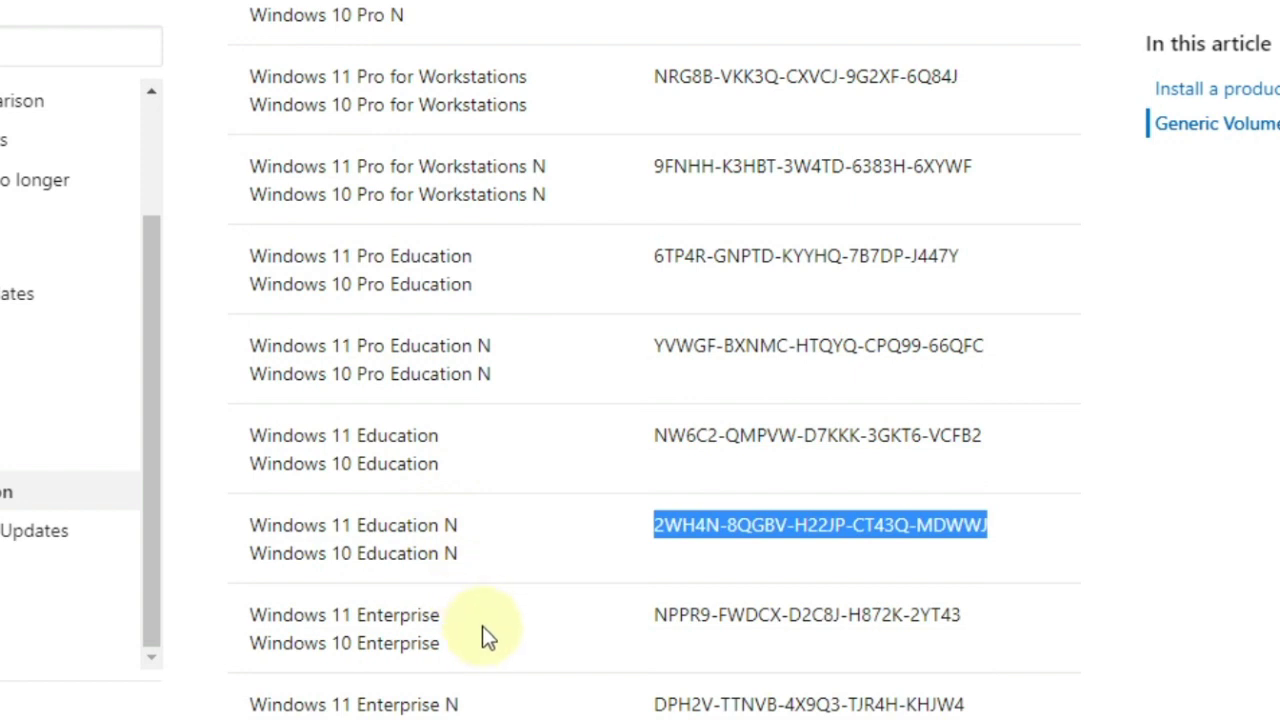
pyautogui.moveTo(648, 441); pyautogui.dragTo(1034, 423)
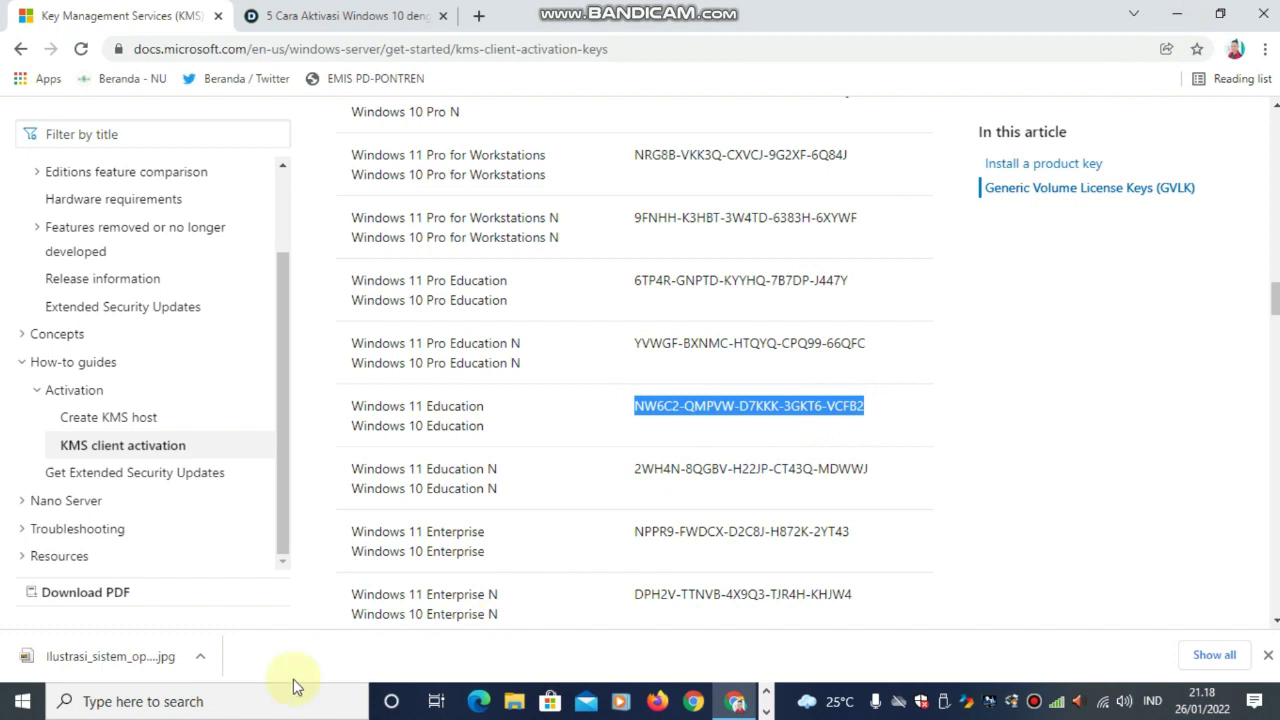
# - Search Windows for "cmd" and run Command Prompt as administrator
pyautogui.click(197, 705)
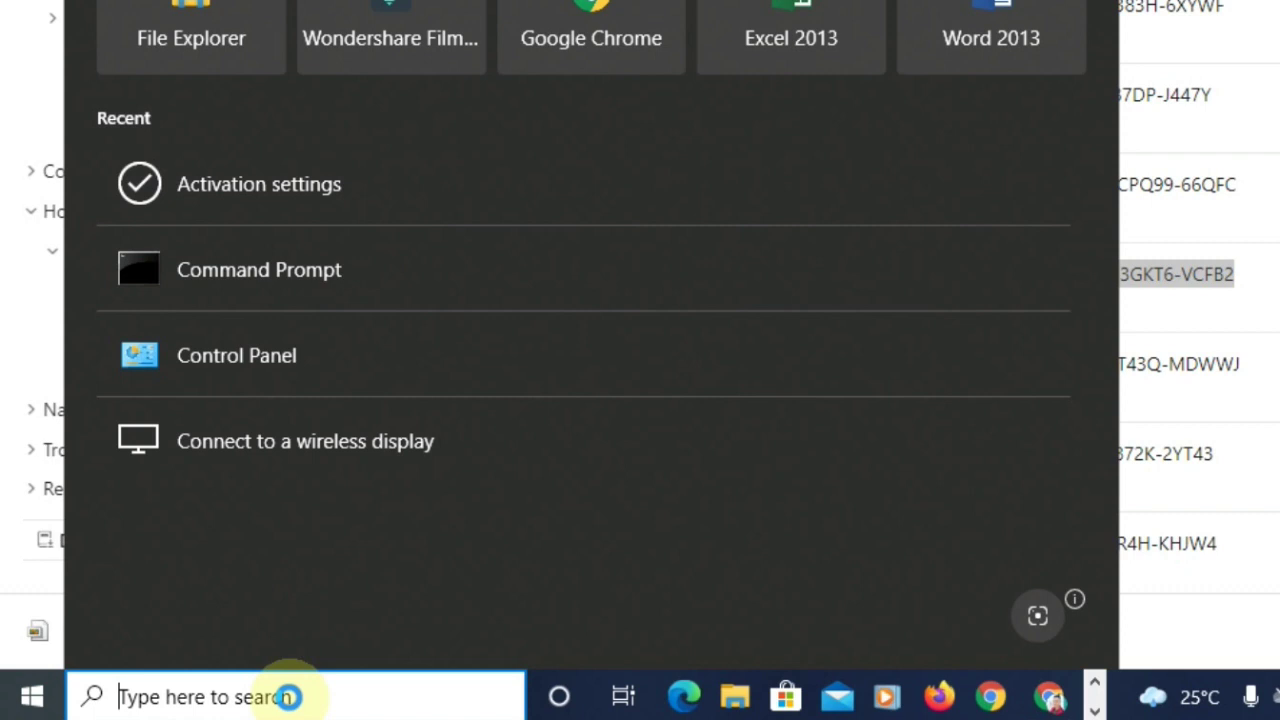
pyautogui.write('cmd')
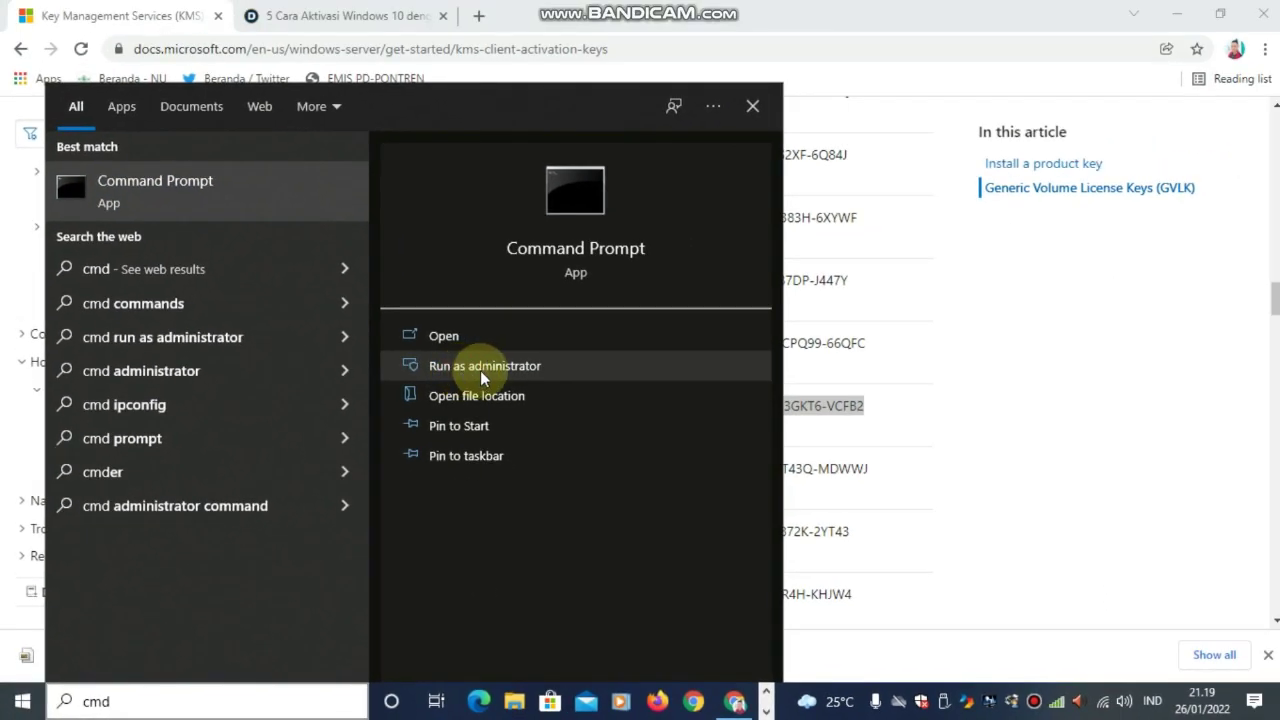
pyautogui.click(480, 366)
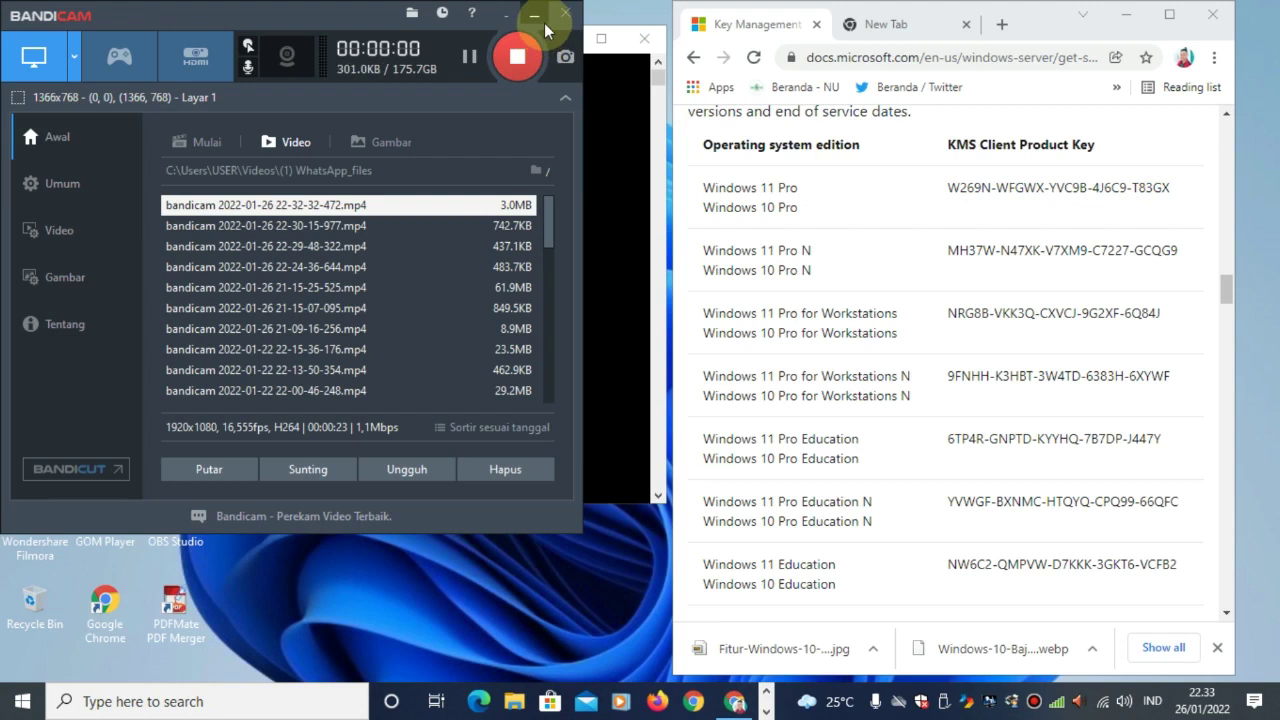
# - Enter the start of the product key installation command, slmgr /ipk, at the administrator Command Prompt
pyautogui.click(536, 17)
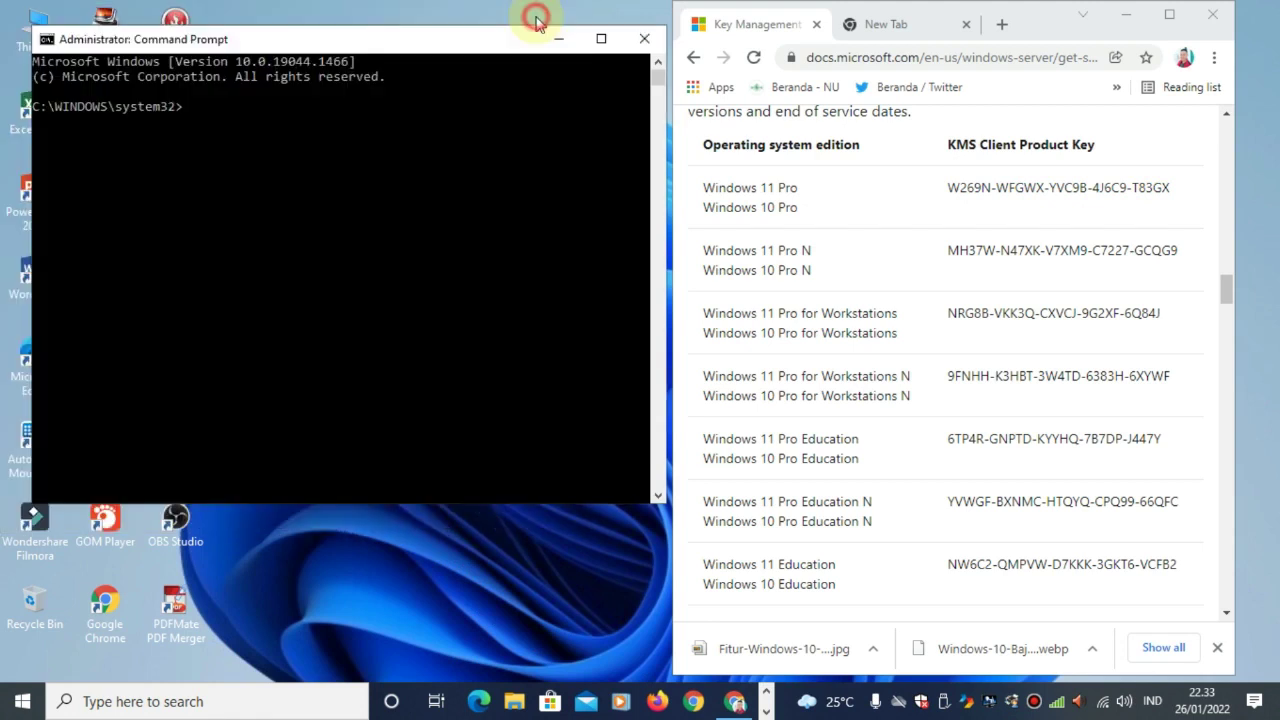
pyautogui.click(416, 498)
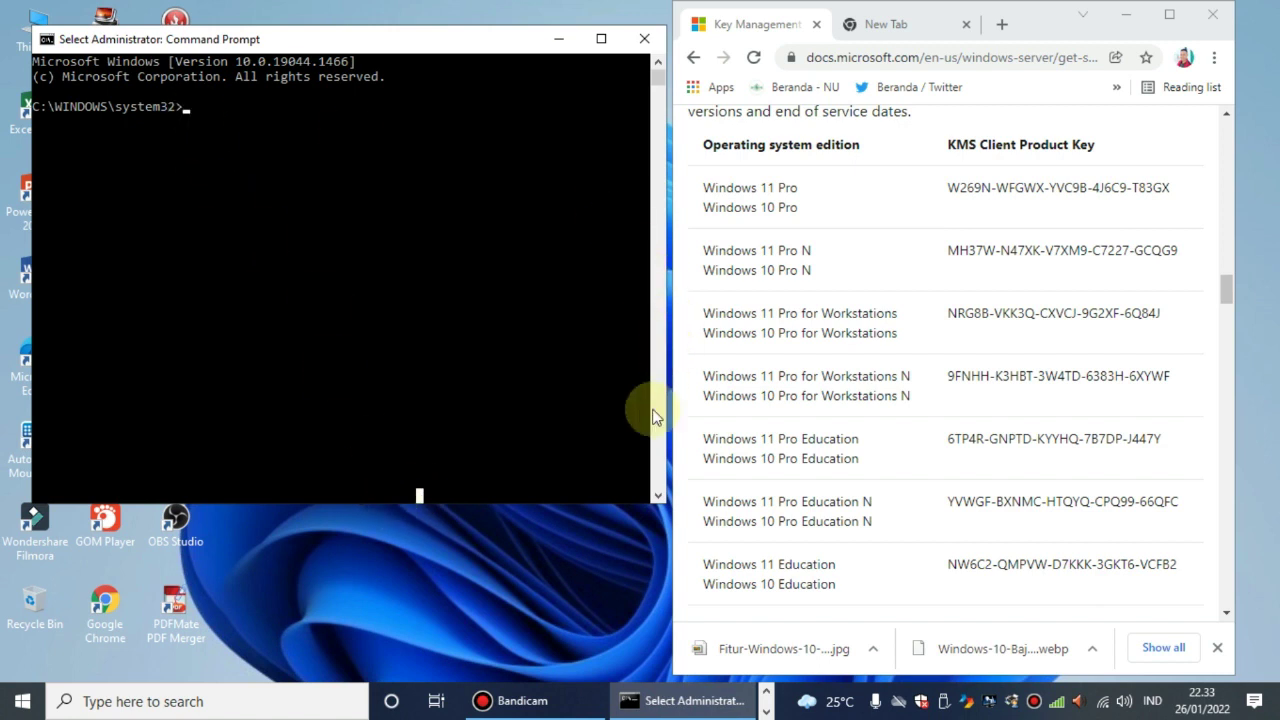
pyautogui.click(197, 106)
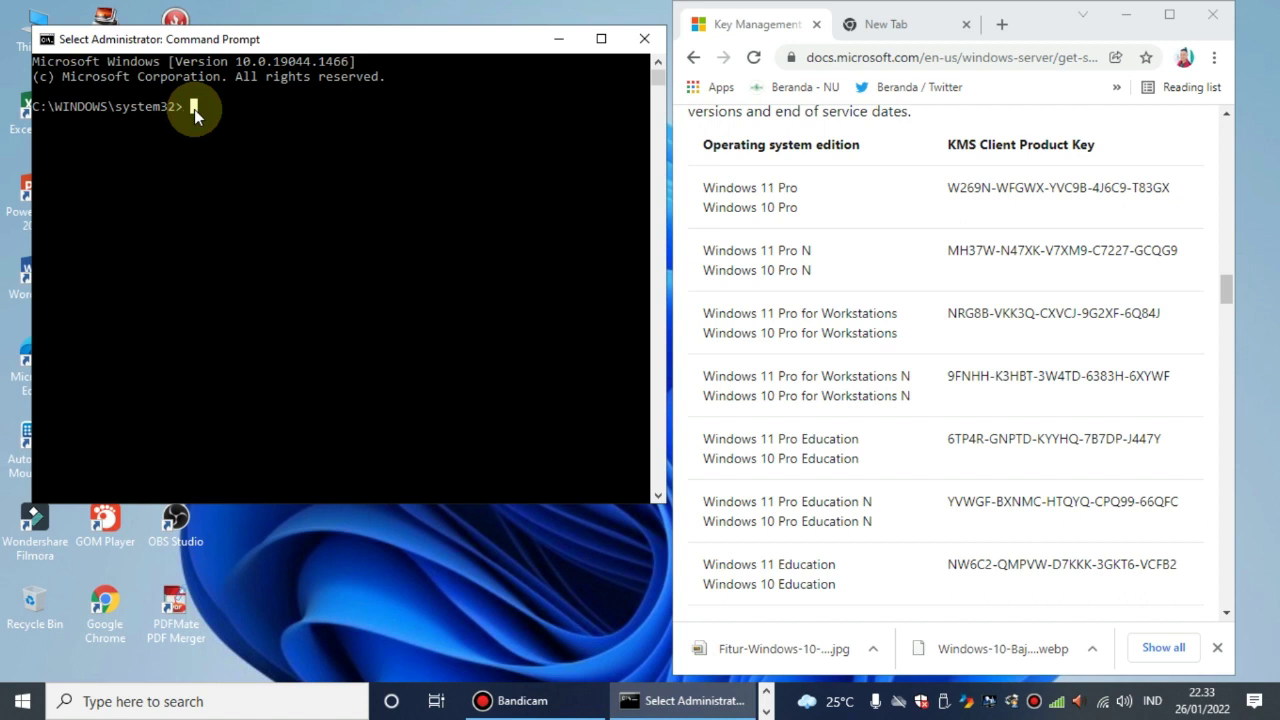
pyautogui.press('Escape')
pyautogui.write('slmg')
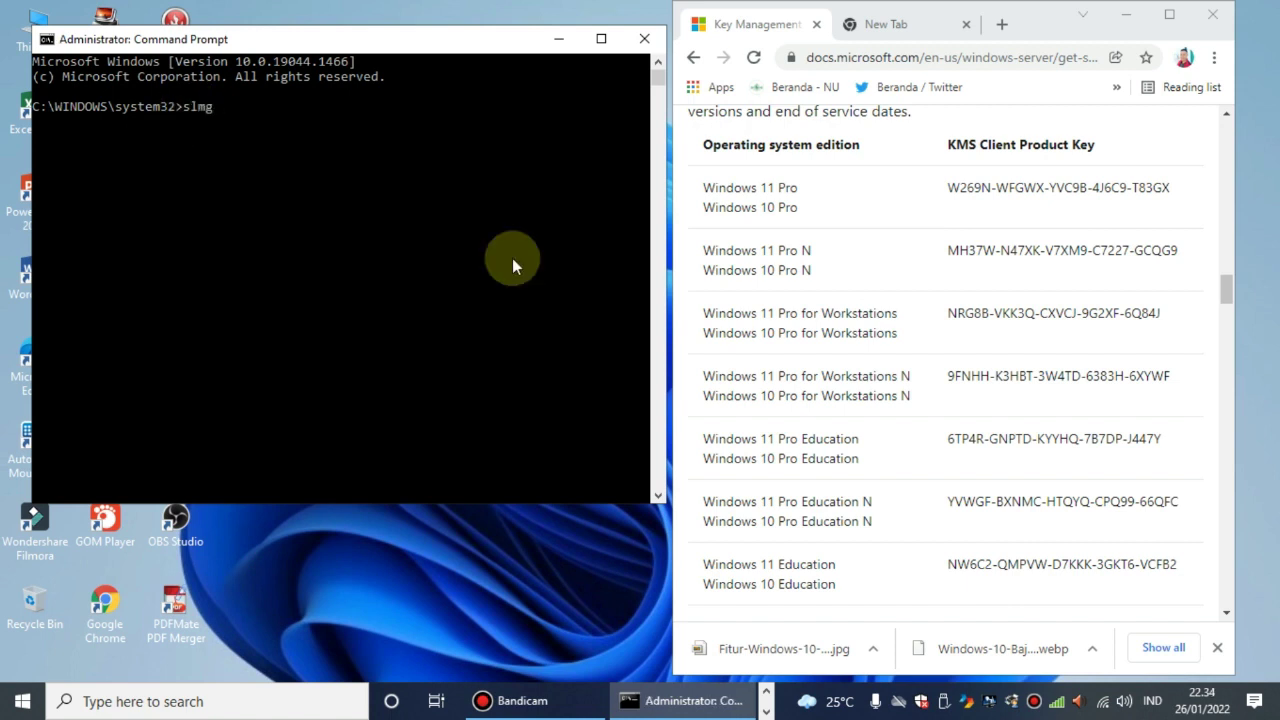
pyautogui.write('r /ipk')
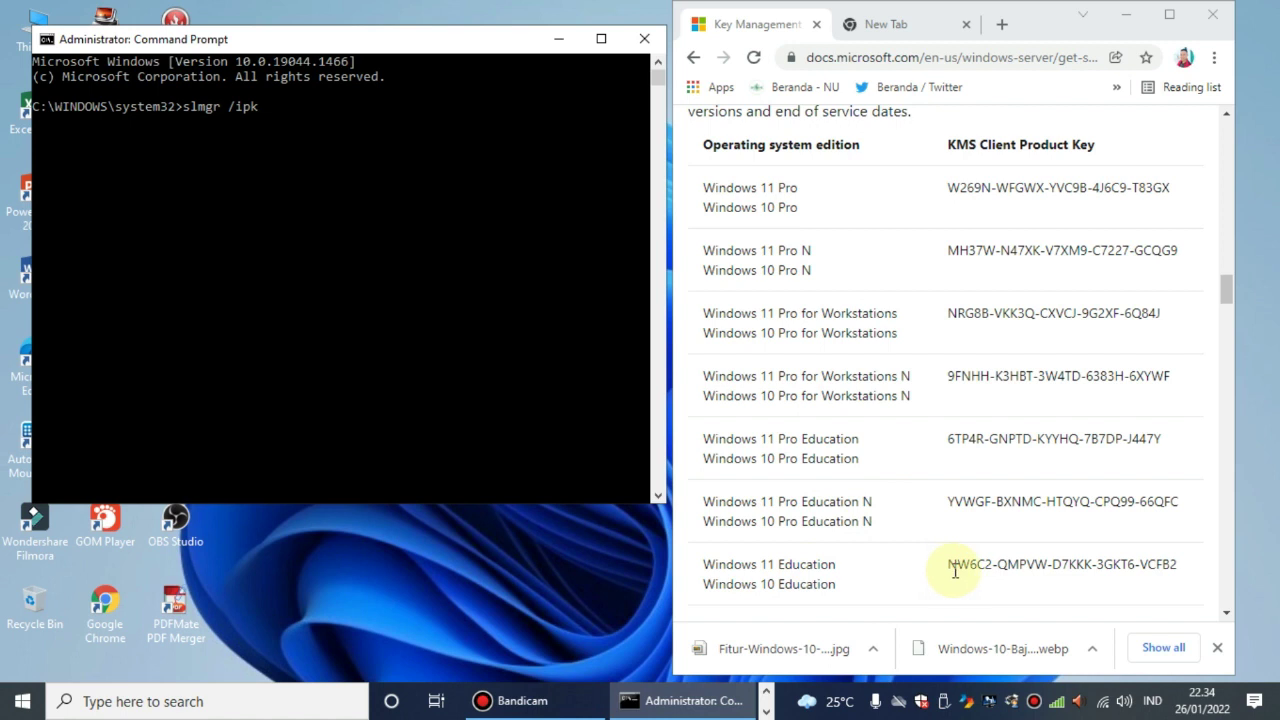
# - Copy the Windows 10 Education KMS client product key, paste it after slmgr /ipk, and run the command to install it
pyautogui.moveTo(950, 566); pyautogui.dragTo(1190, 566)
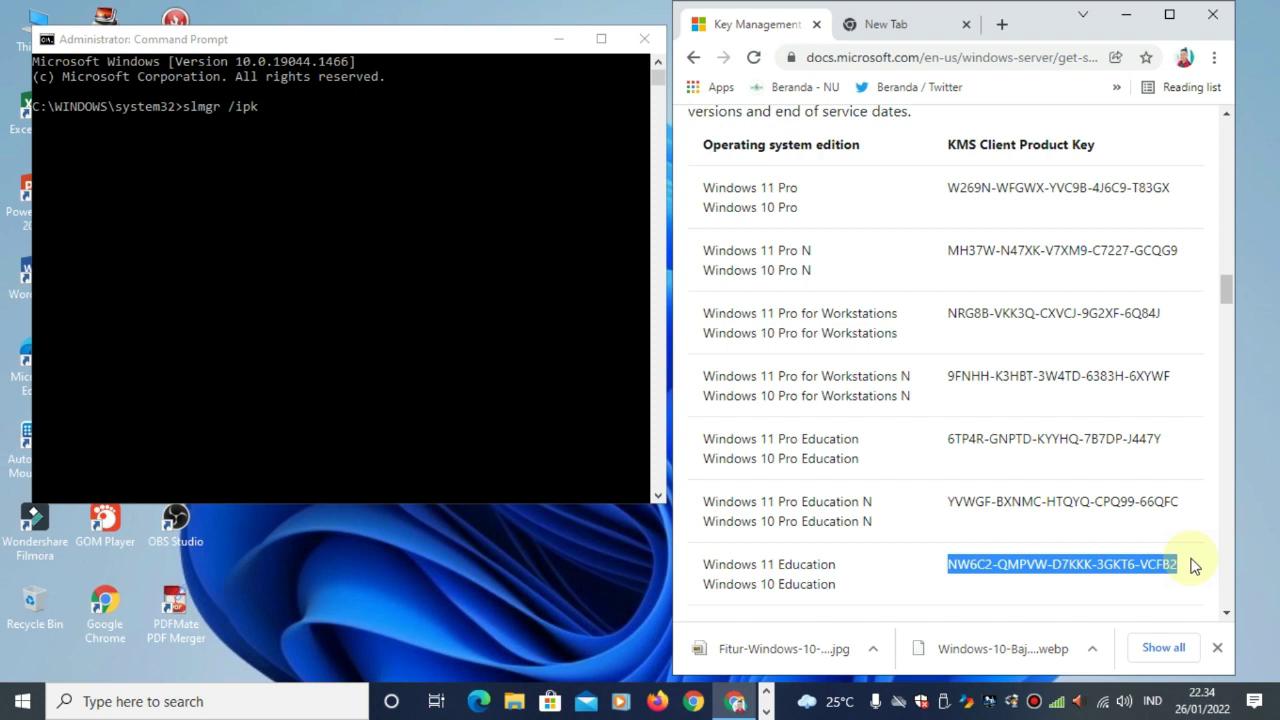
pyautogui.rightClick(1150, 578)
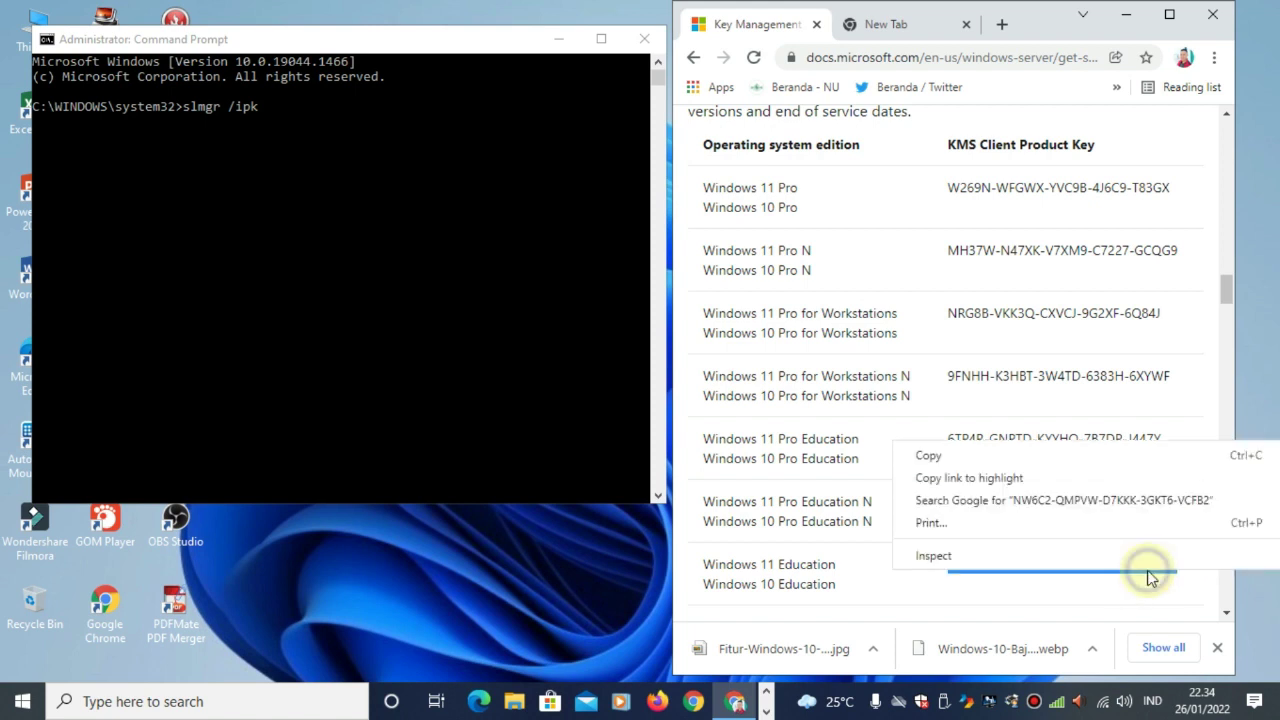
pyautogui.click(991, 454)
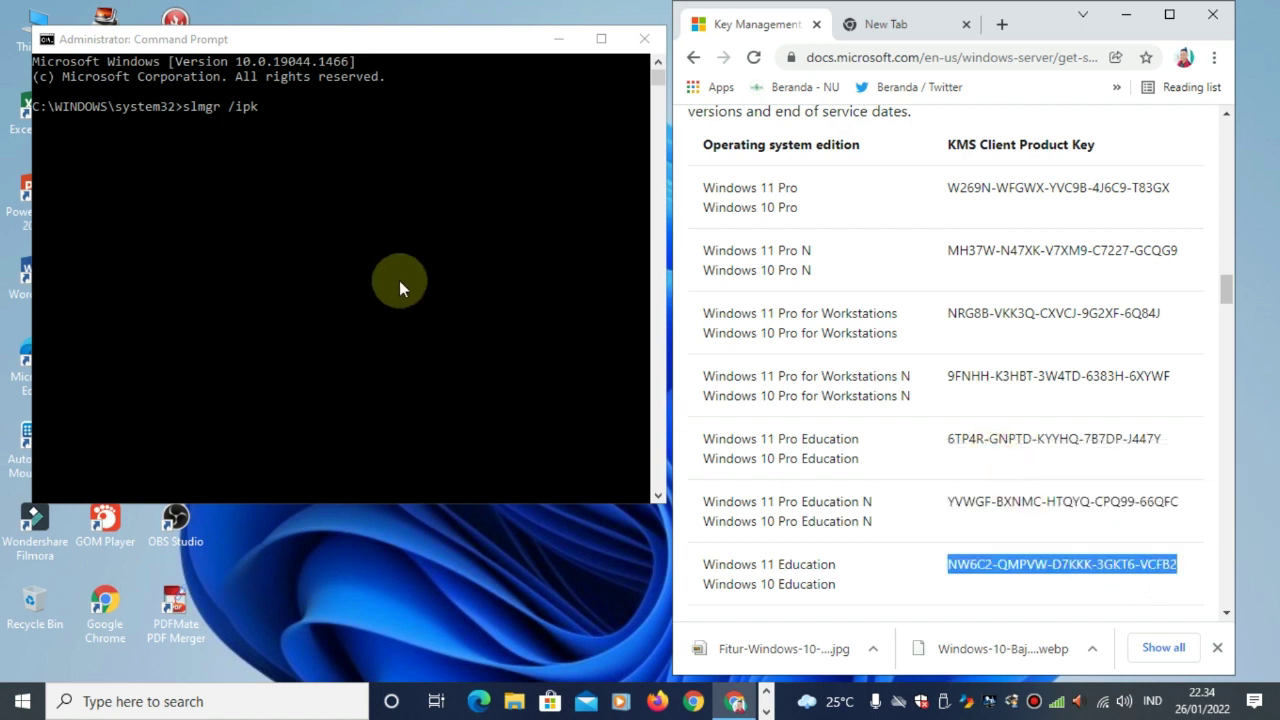
pyautogui.click(271, 108)
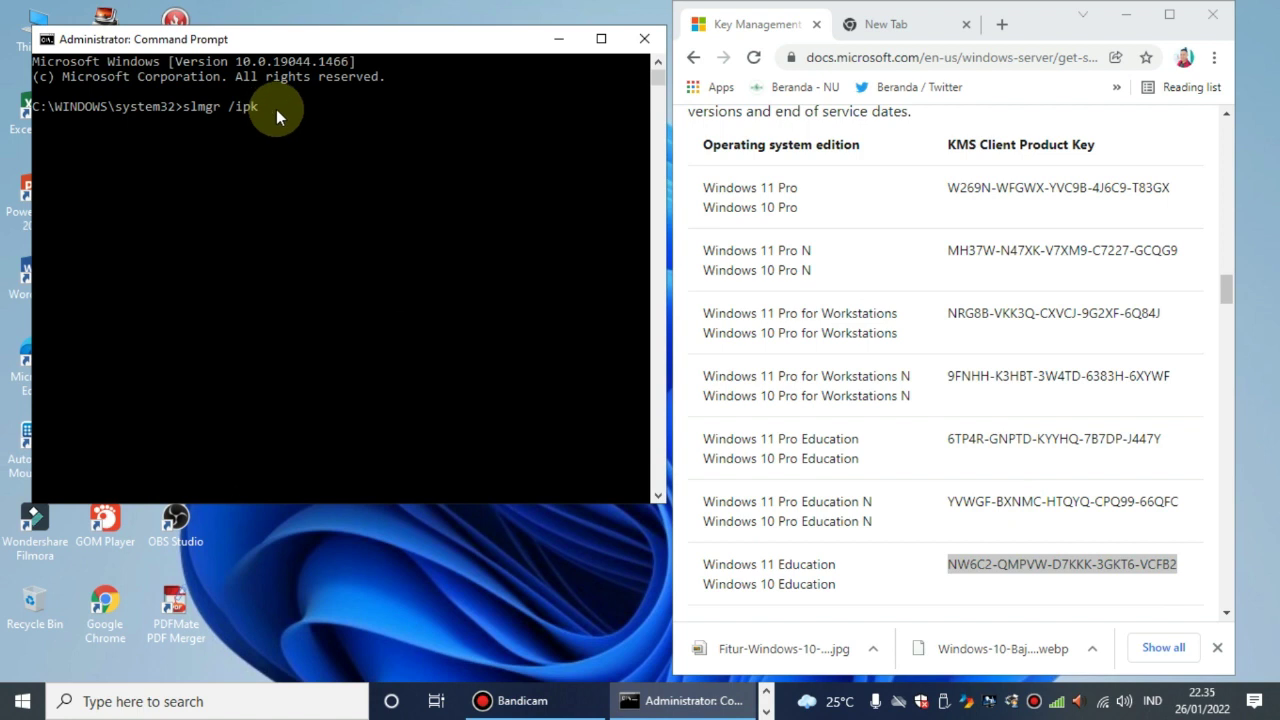
pyautogui.rightClick(276, 109)
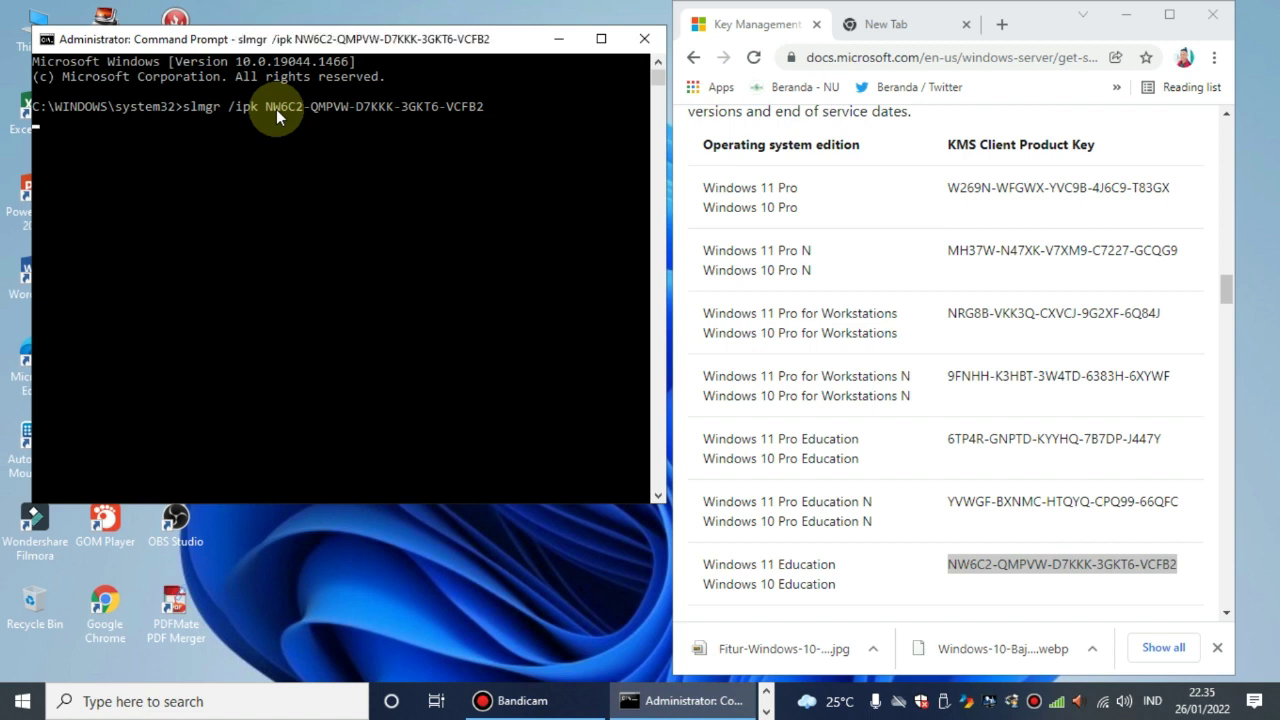
pyautogui.press('Return')
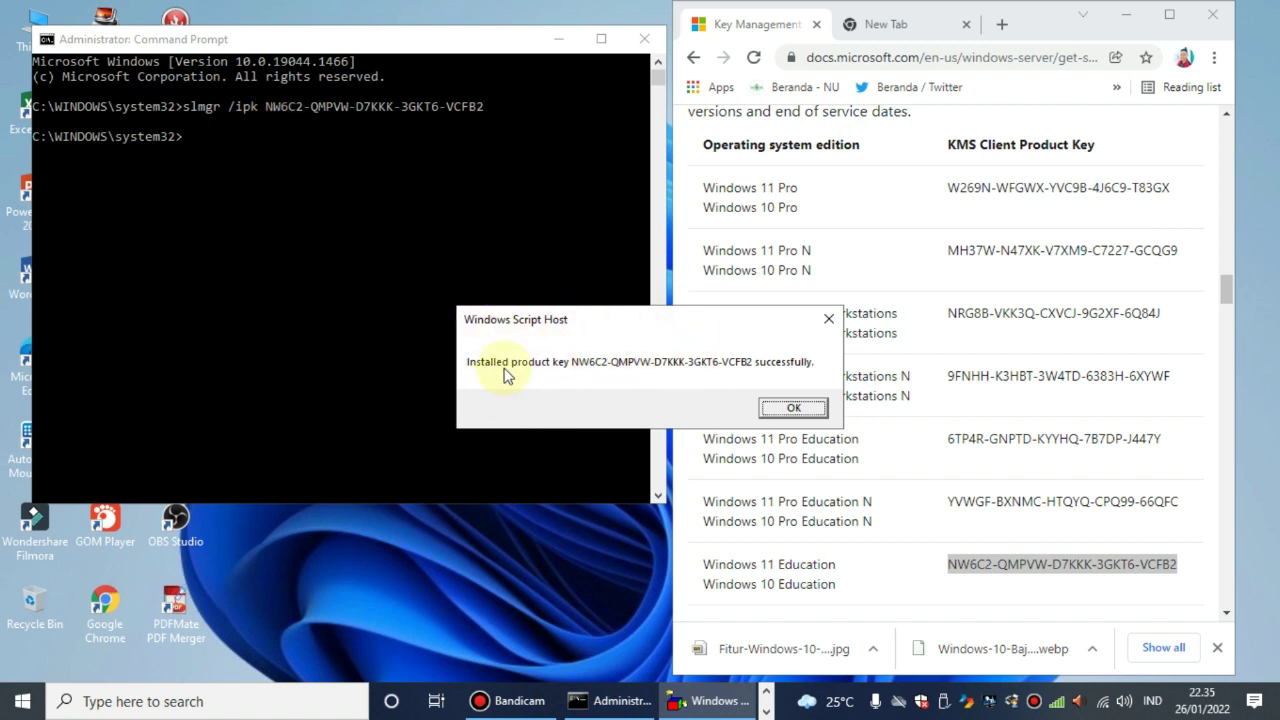
pyautogui.click(795, 408)
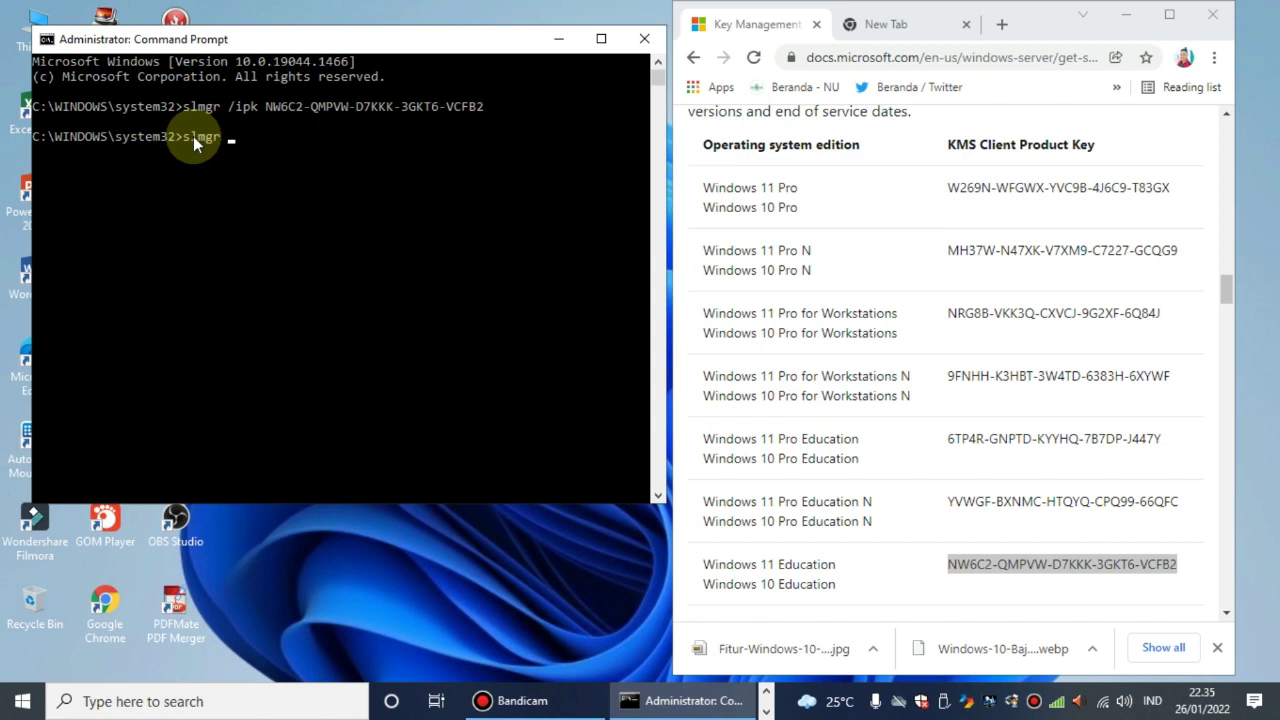
# - Set the Key Management Service machine name by running slmgr /skms ksm8.msguides.com
pyautogui.write('/skms ksm8.msguides')
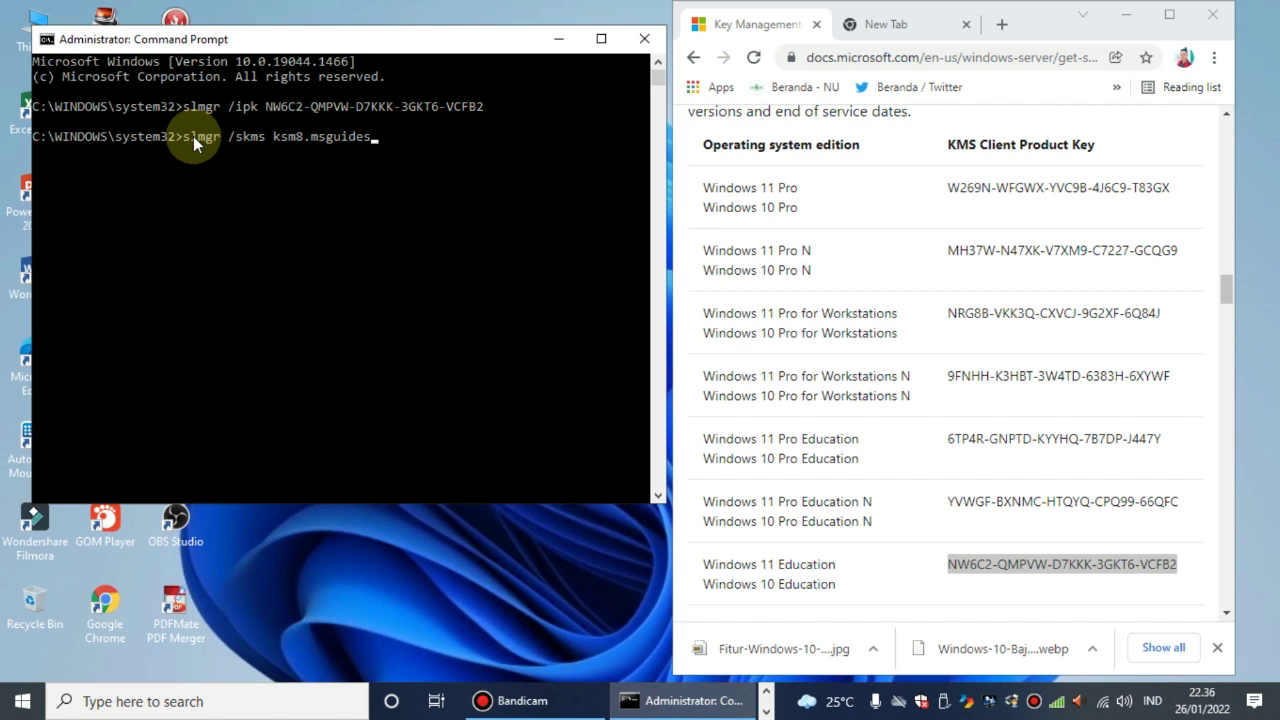
pyautogui.write('.com')
pyautogui.press('Return')
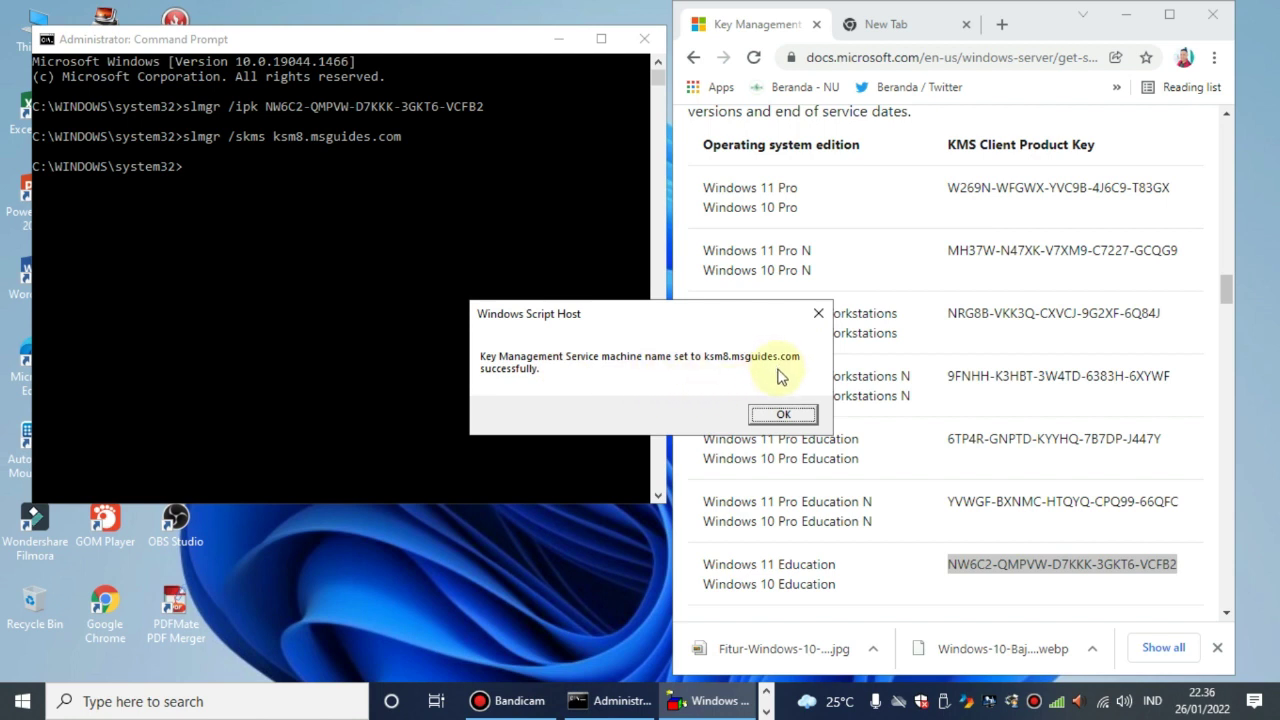
pyautogui.click(776, 414)
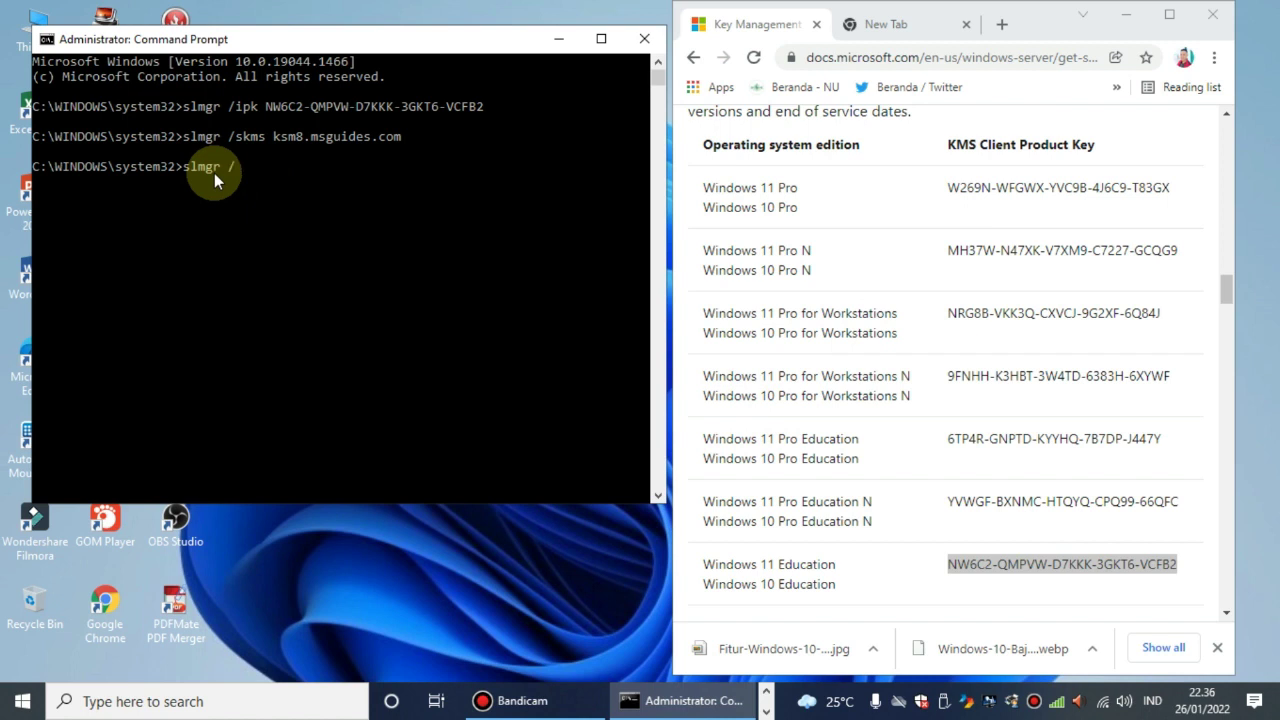
# - Try to activate Windows by running slmgr /ato, and dismiss the resulting dialog
pyautogui.write('o')
pyautogui.press('Return')
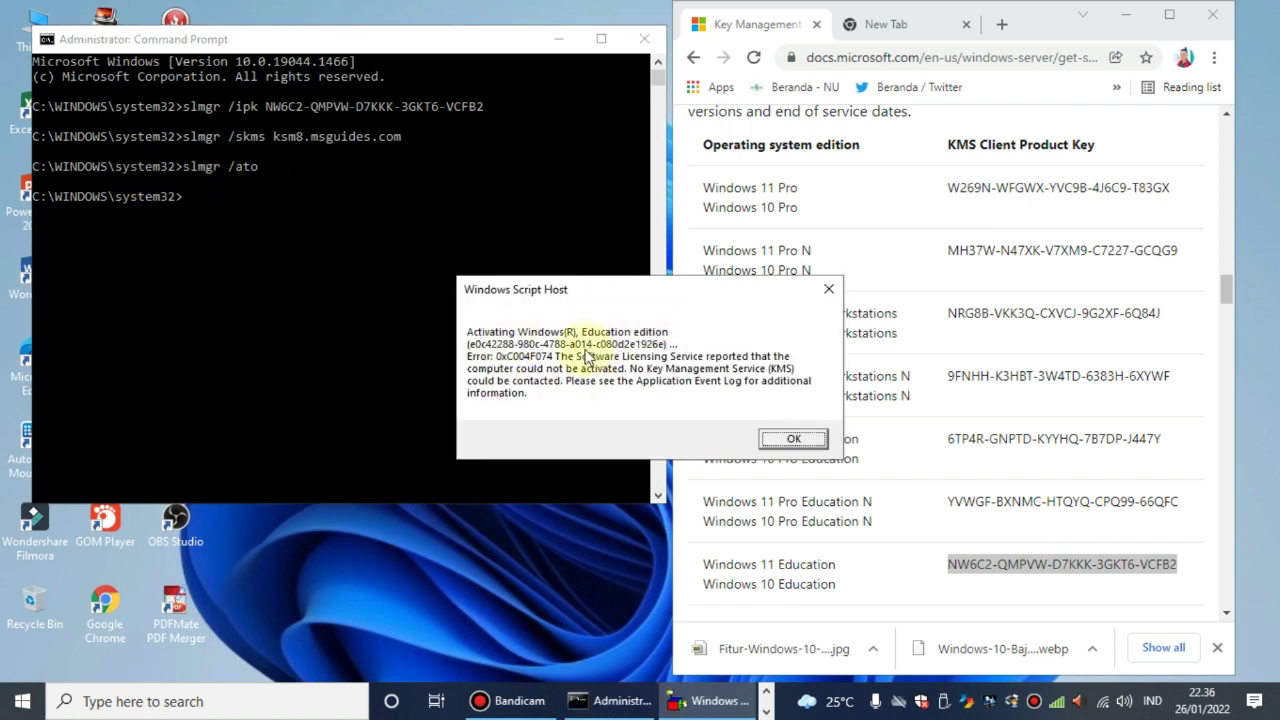
pyautogui.click(799, 440)
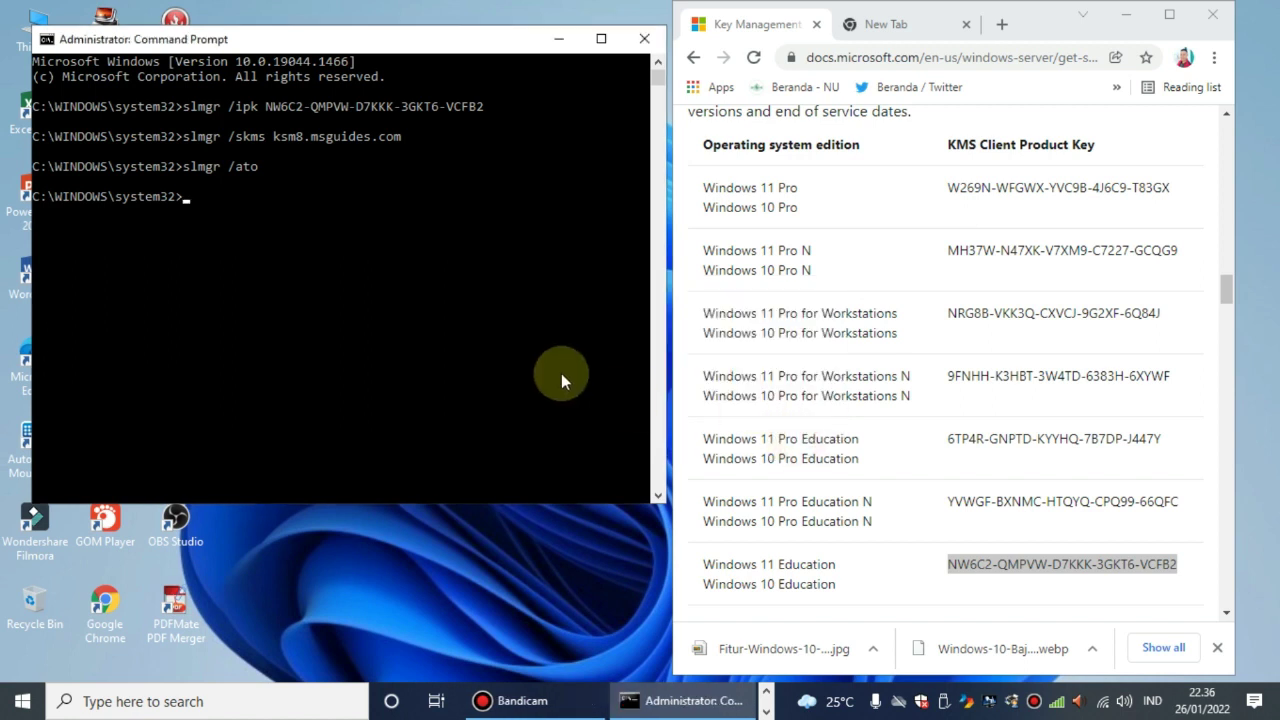
# - Clear the Command Prompt and browser windows from the desktop and open Activation settings through Windows search
pyautogui.click(645, 39)
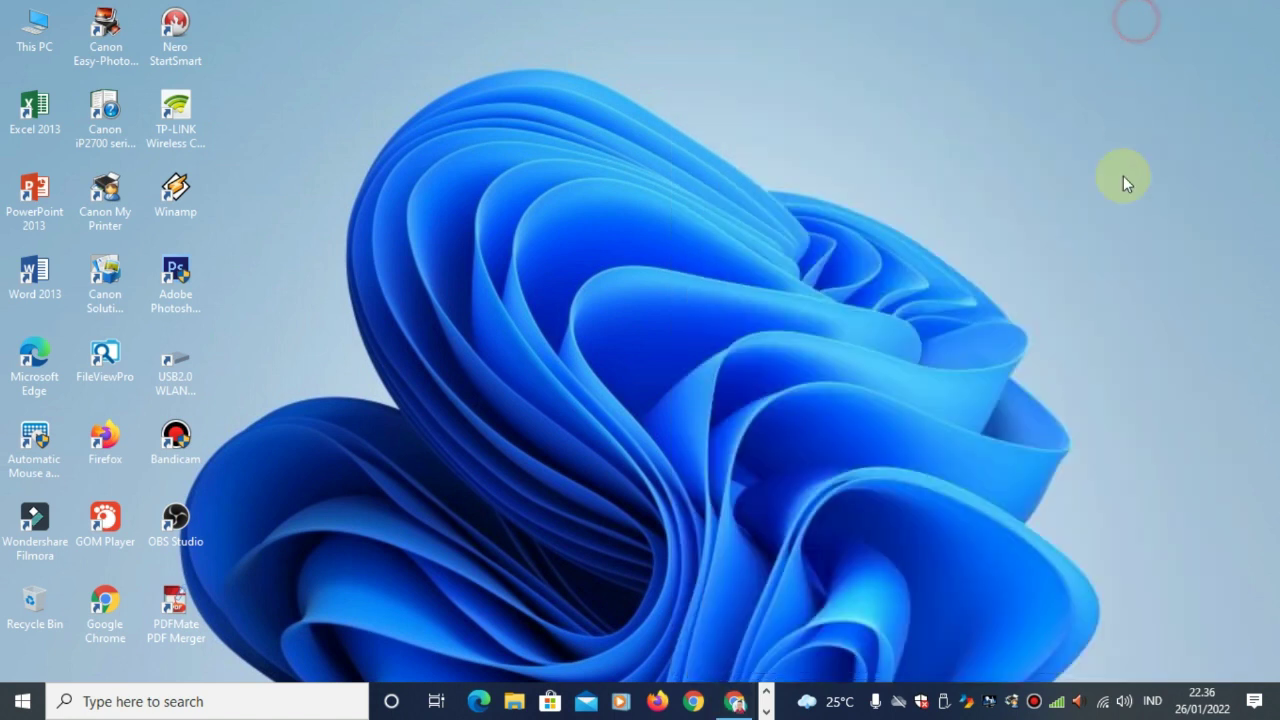
pyautogui.click(1134, 14)
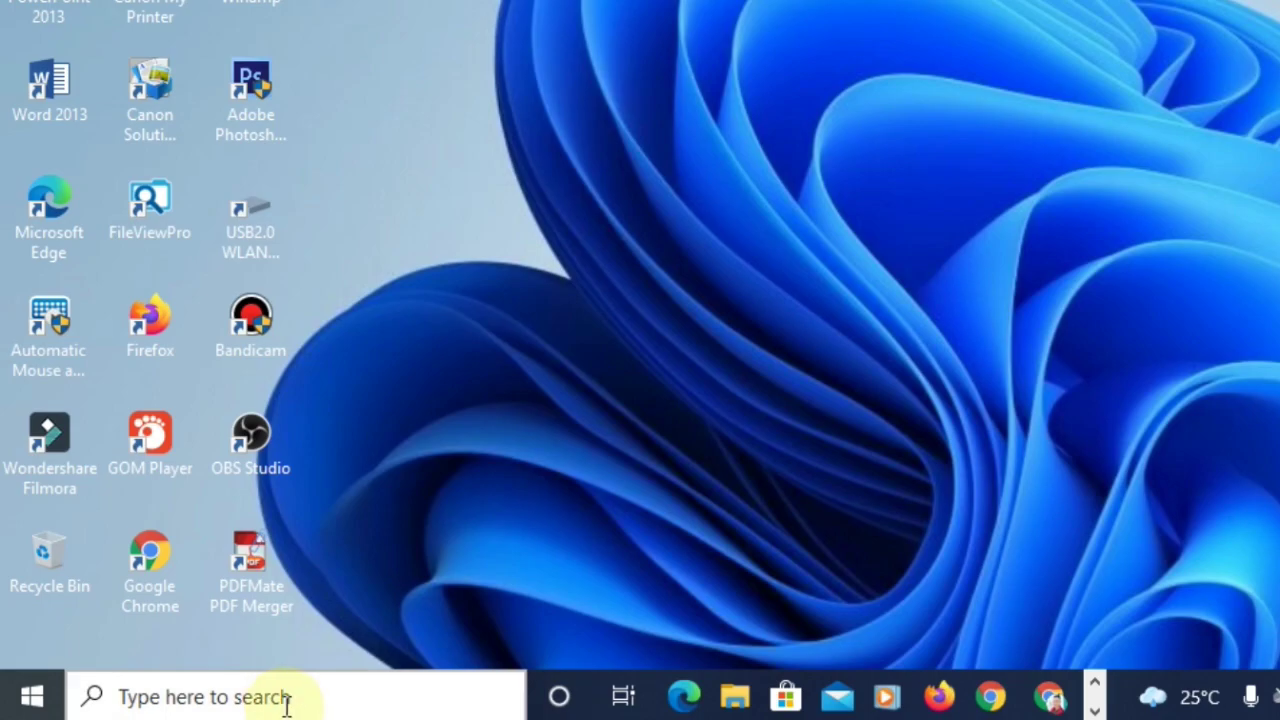
pyautogui.click(280, 697)
pyautogui.write('a')
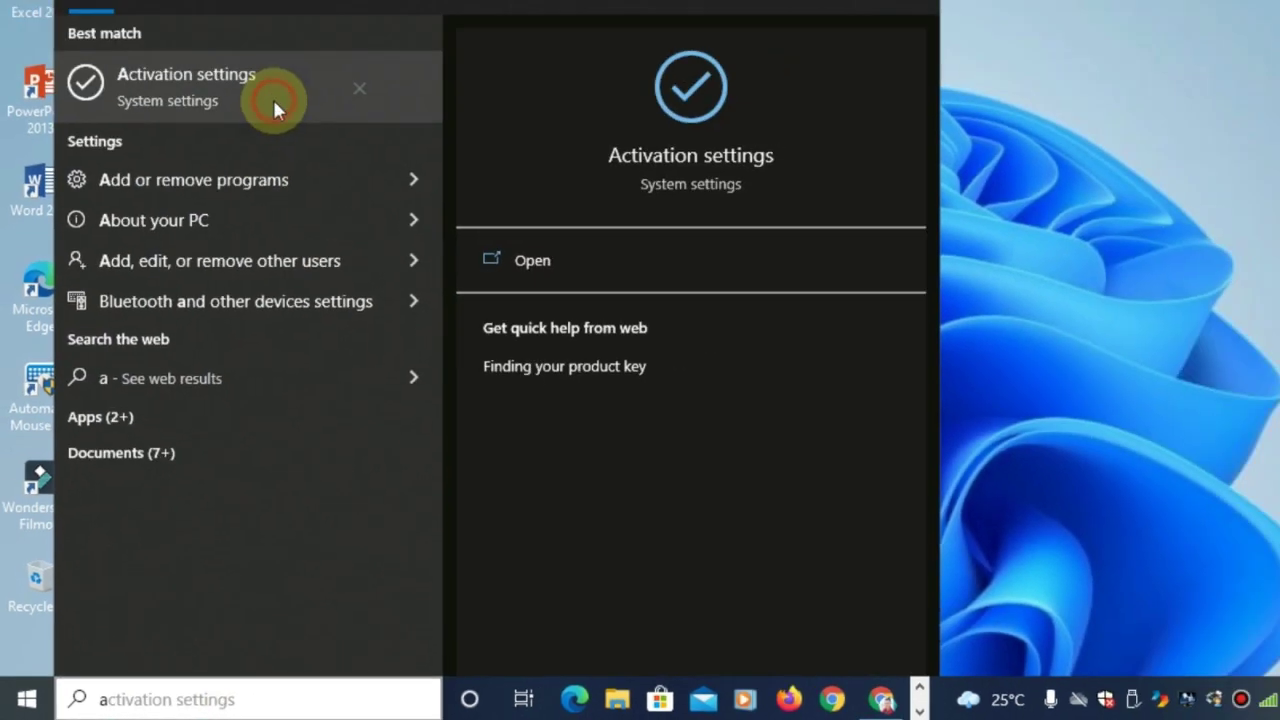
pyautogui.click(274, 108)
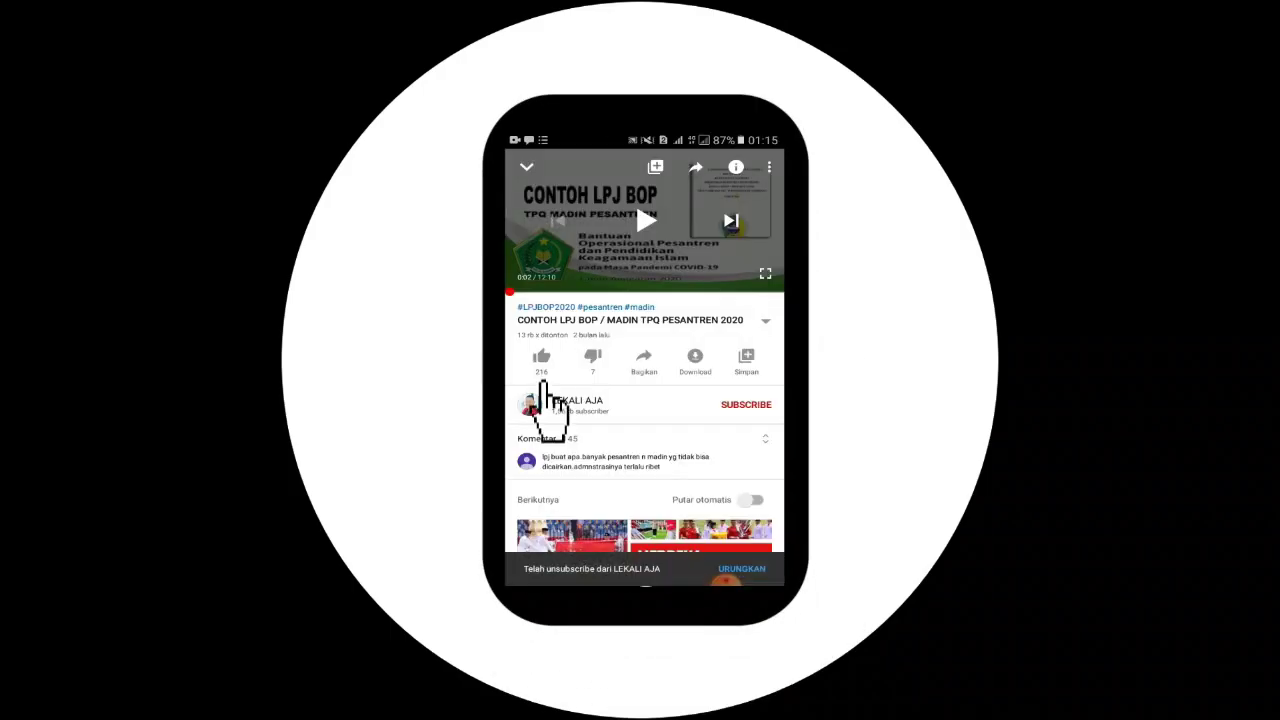
pyautogui.click(541, 356)
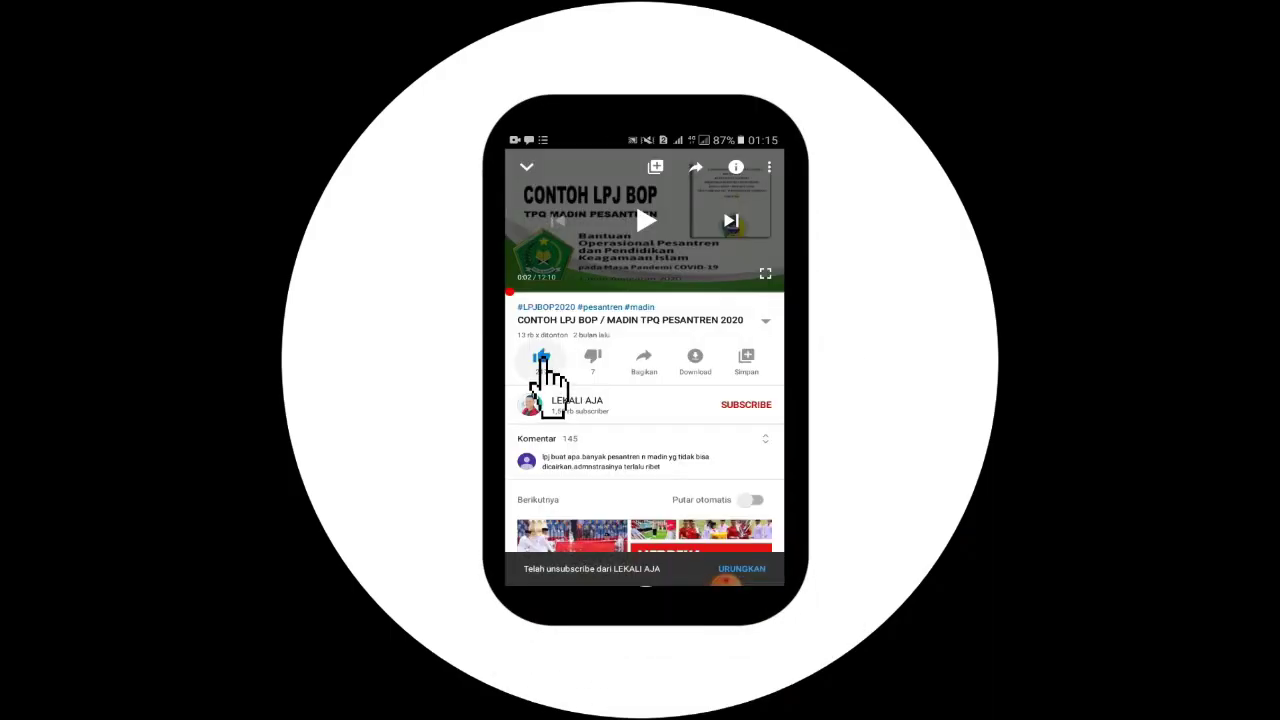
pyautogui.click(742, 405)
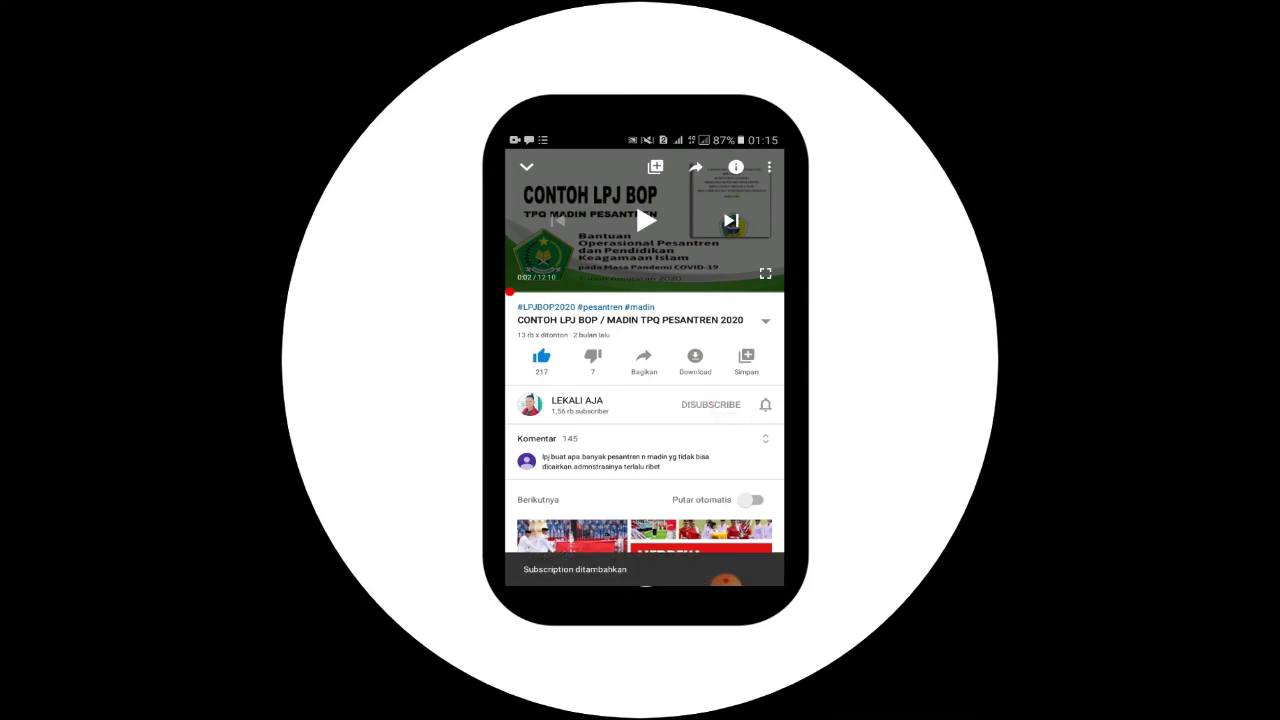
pyautogui.click(763, 402)
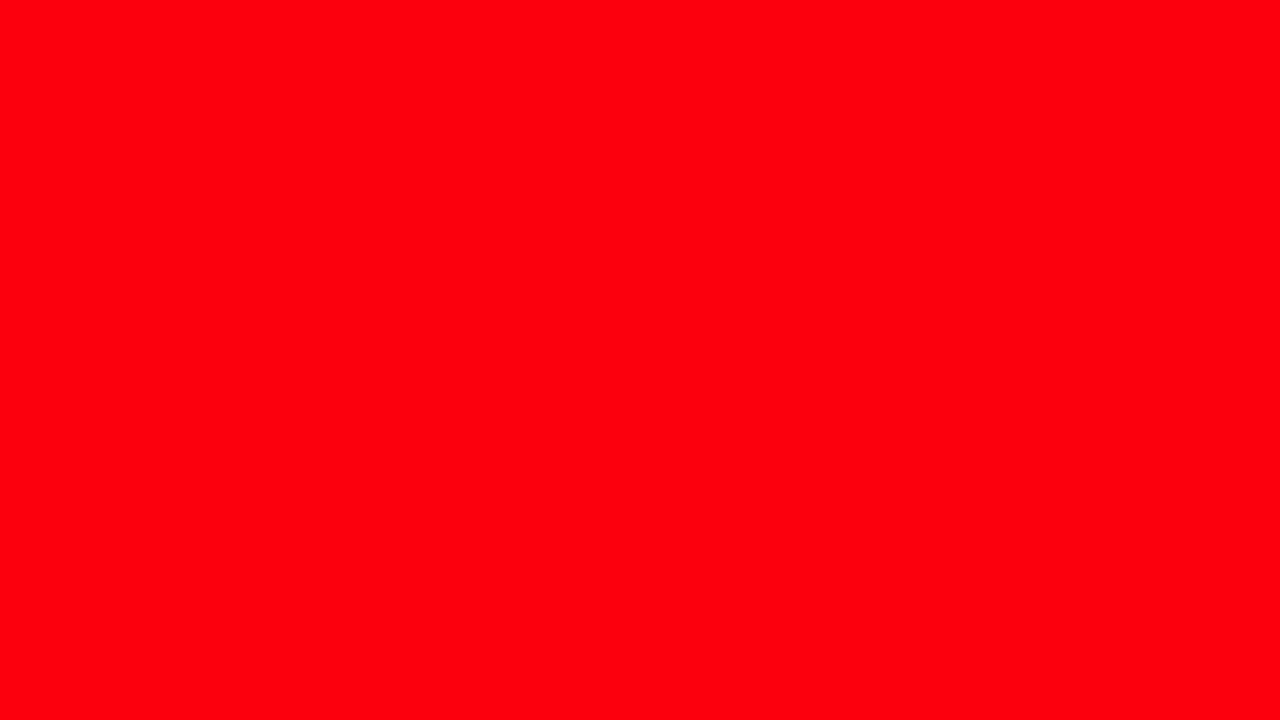